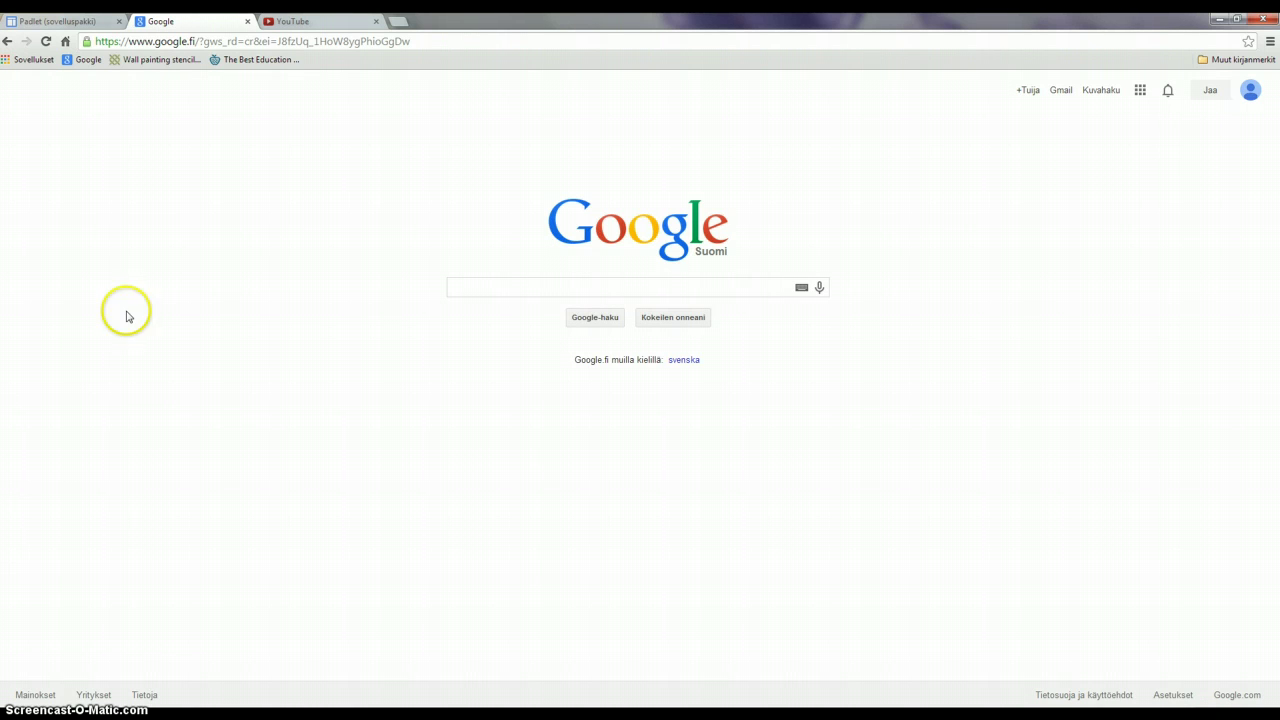
click(420, 41)
text(www.pa)
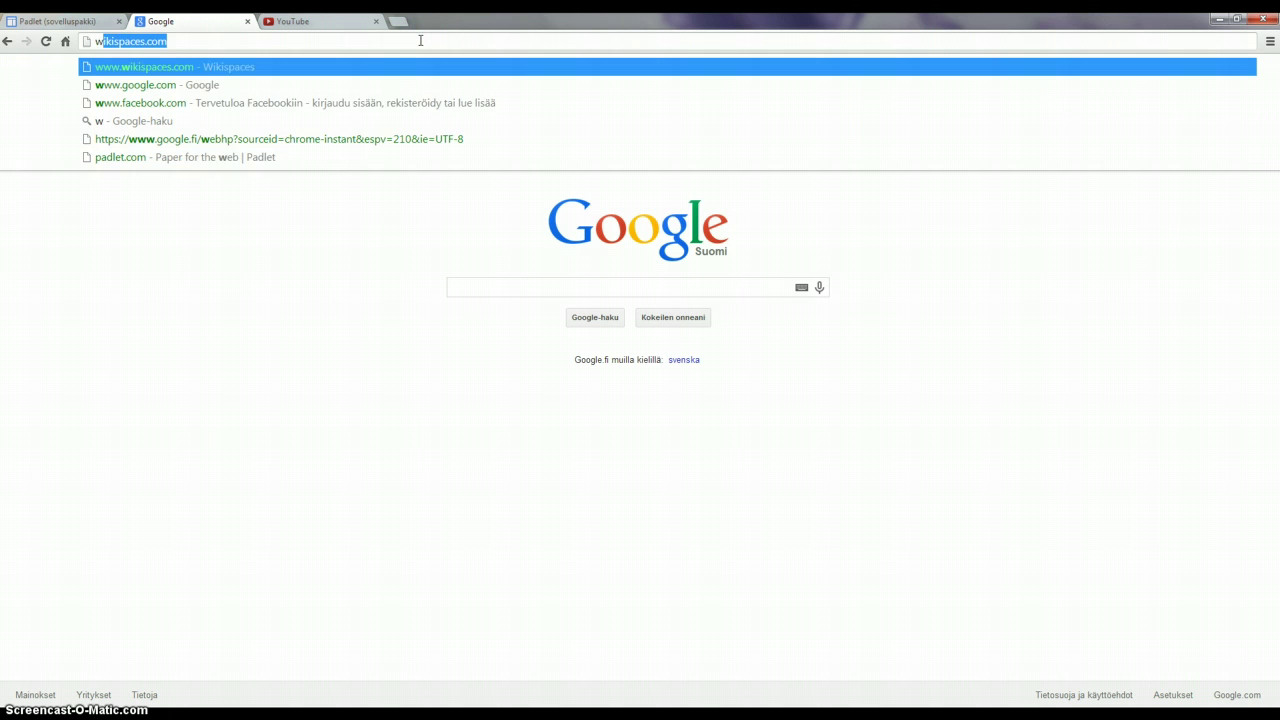
text(dlet.com)
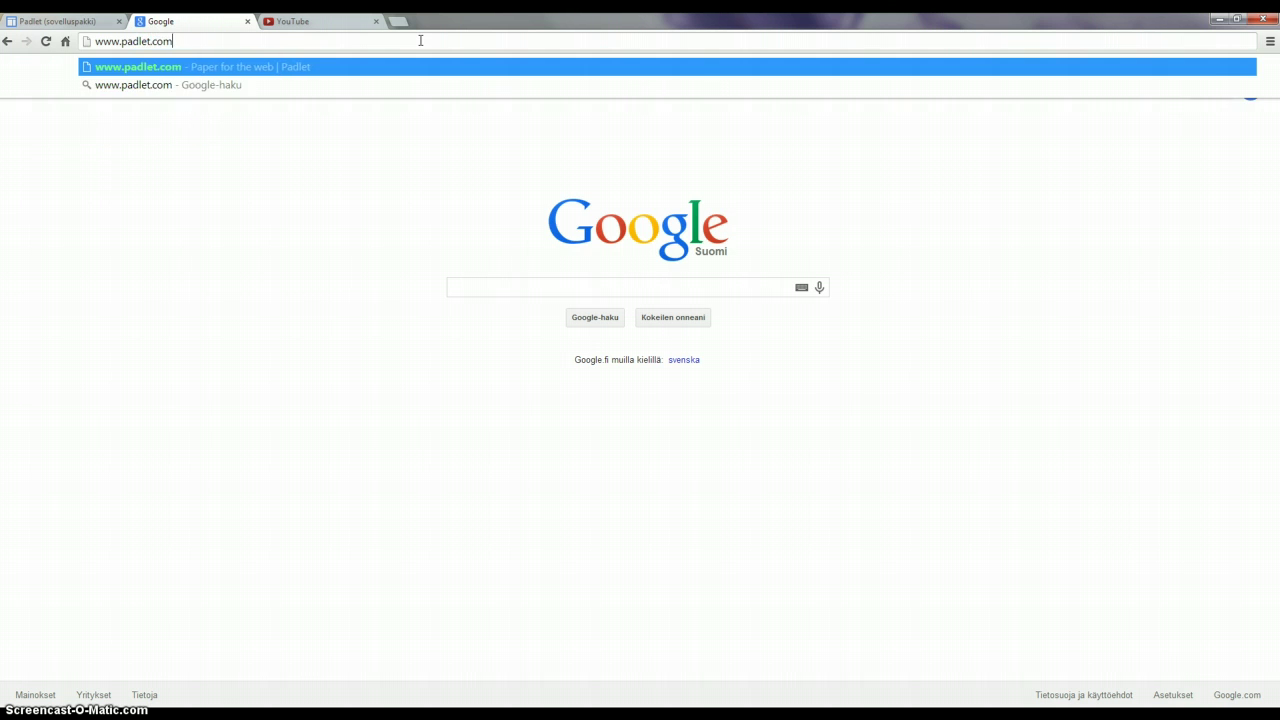
key(Return)
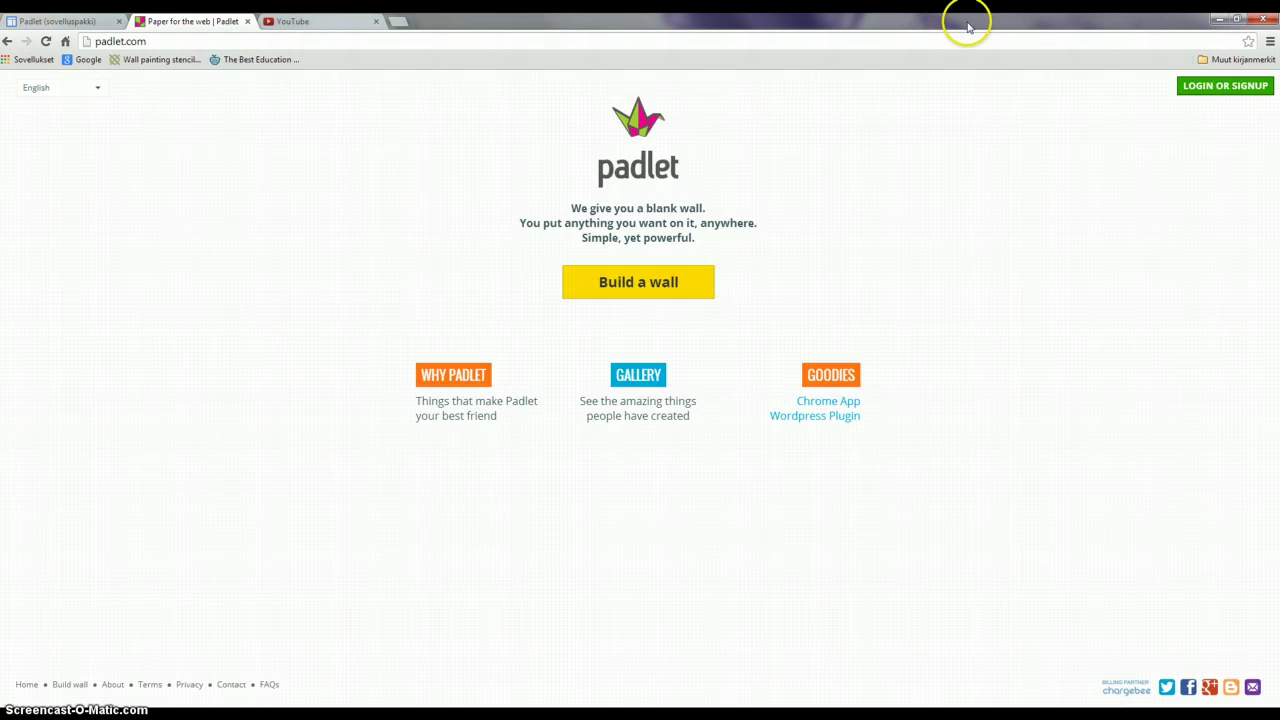
Log in to the existing Padlet account with the account e-mail and password
click(1232, 88)
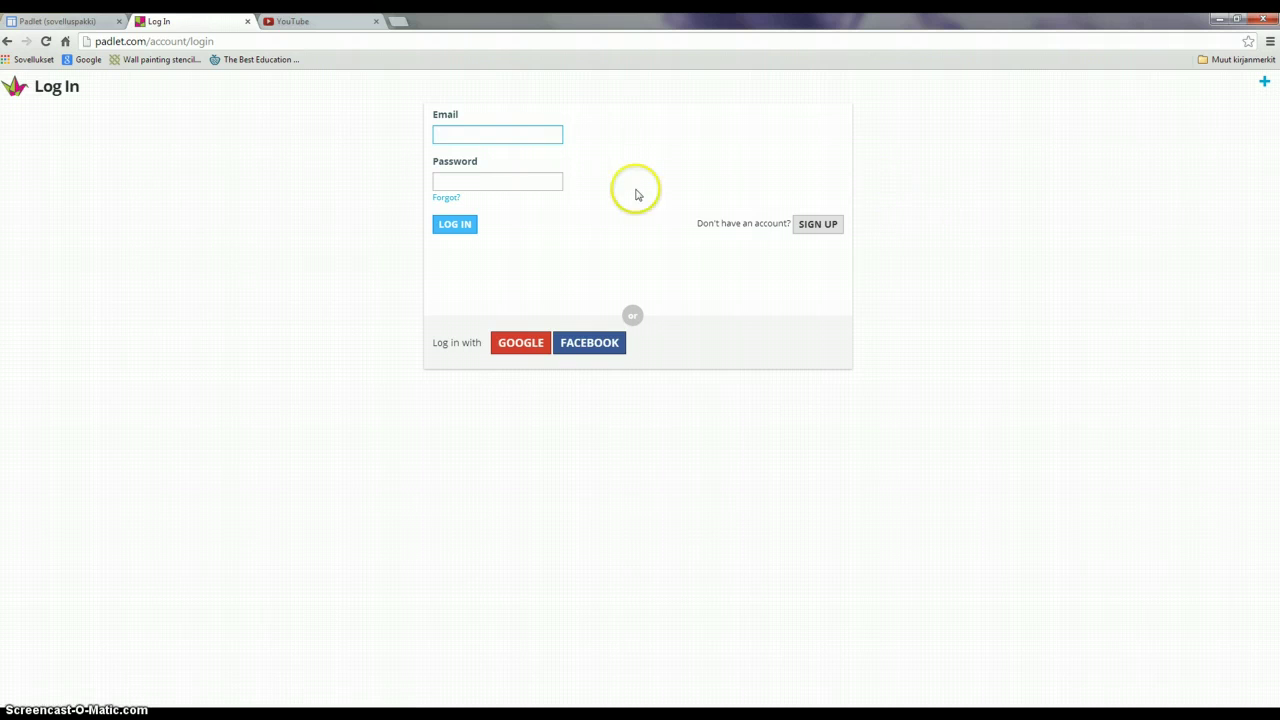
click(495, 131)
click(491, 156)
click(484, 180)
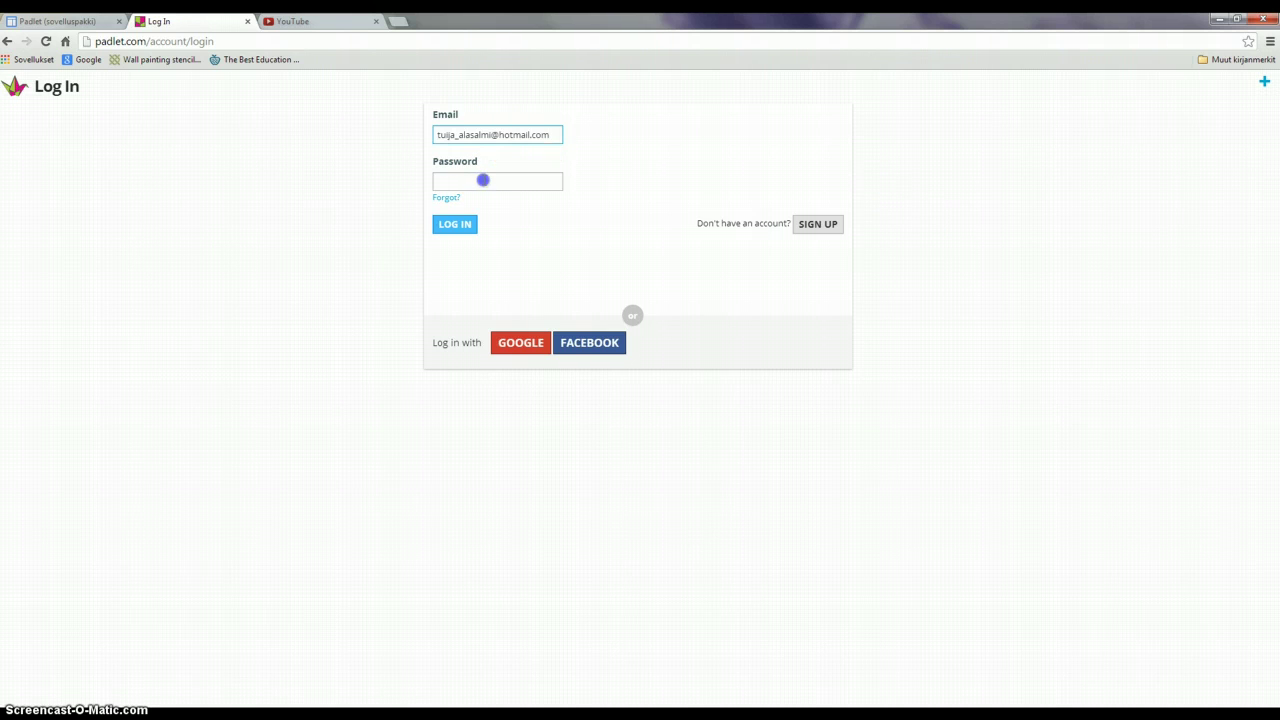
text(••••••••)
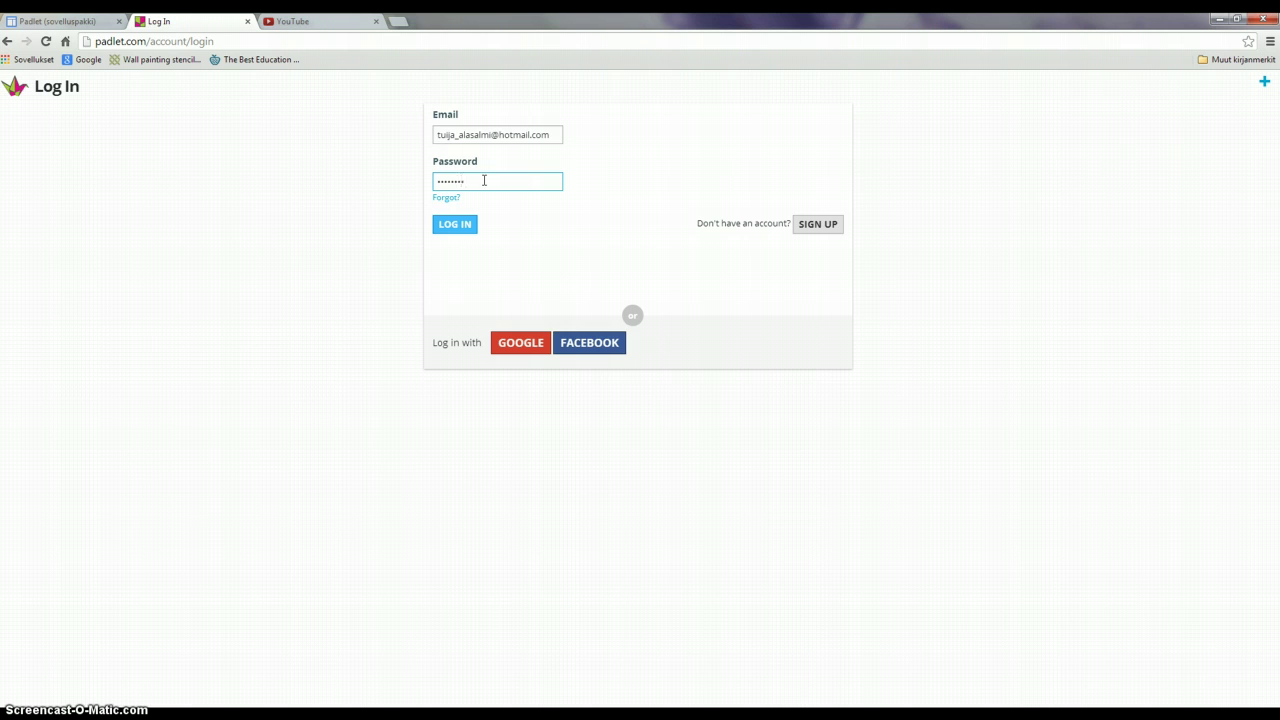
key(Return)
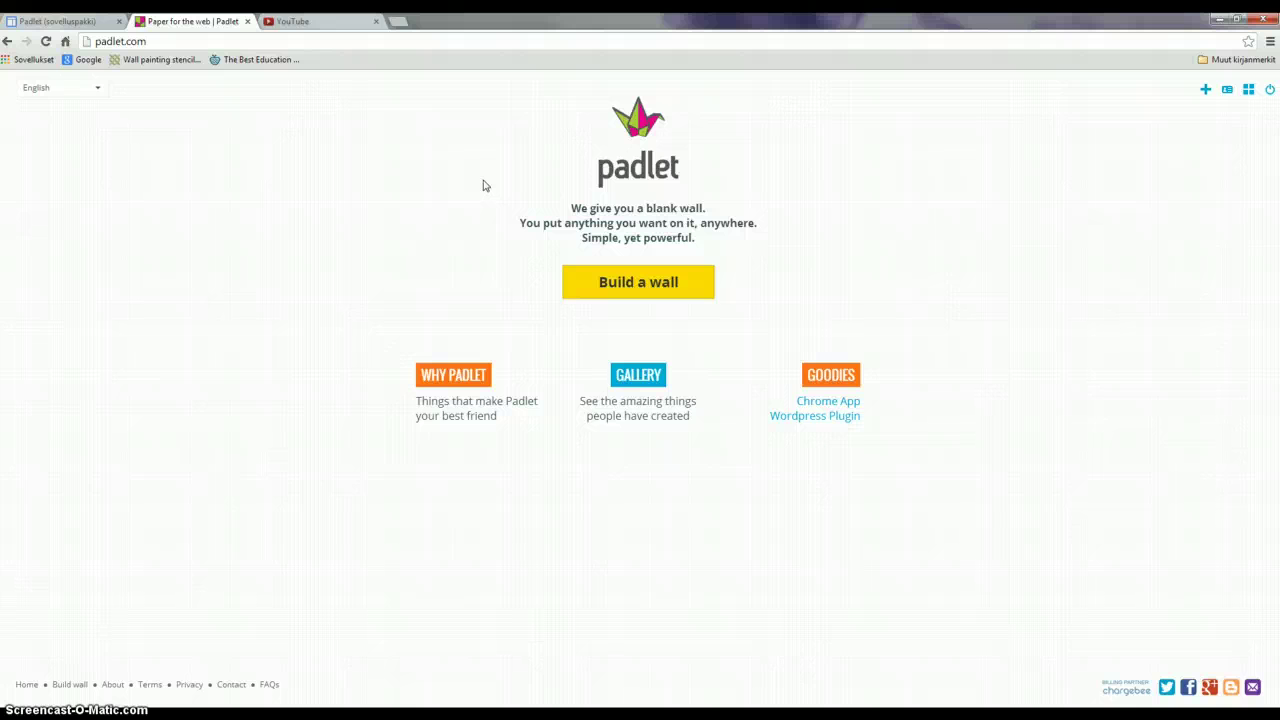
Build a new wall and give it the title "viikkotehtävä"
click(614, 280)
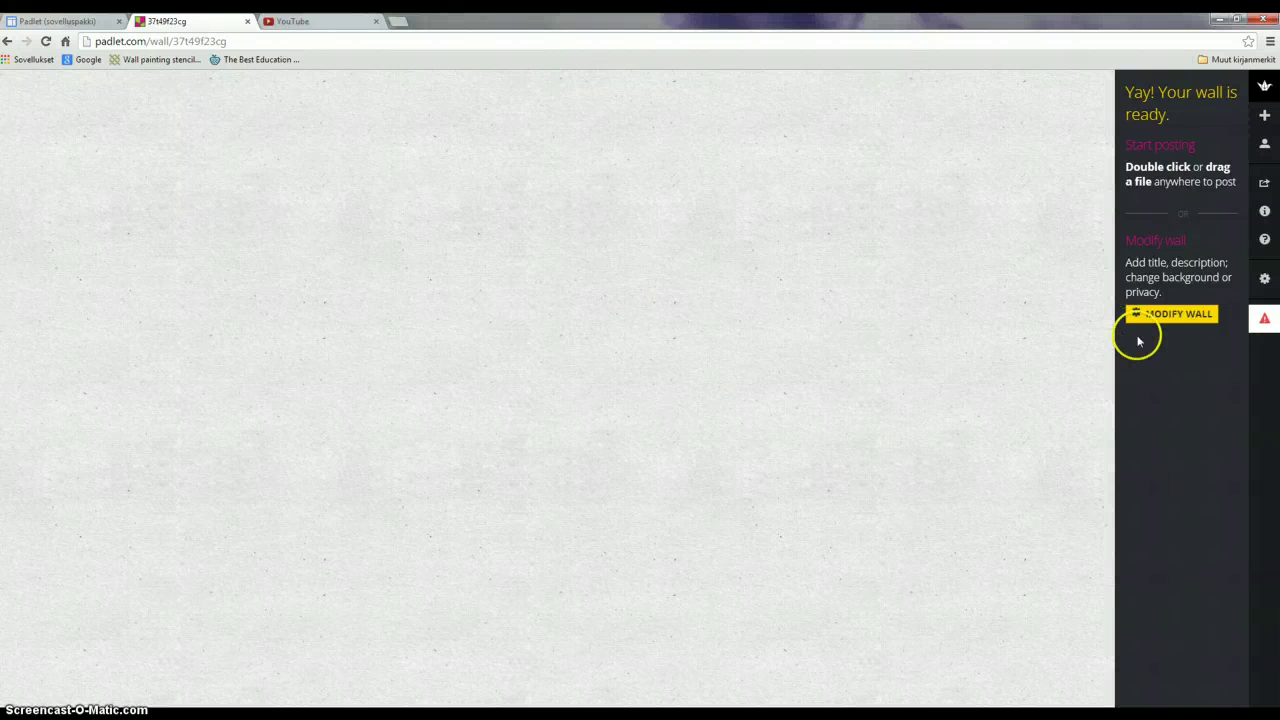
click(1182, 316)
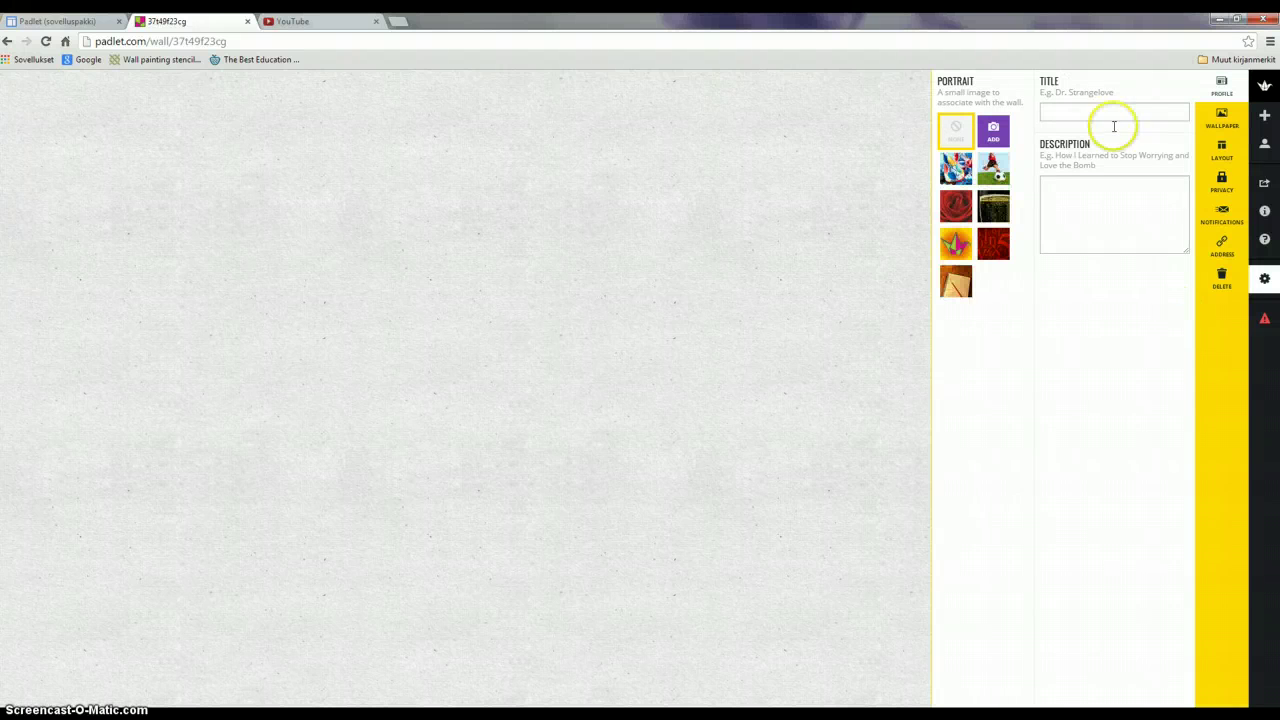
click(1100, 111)
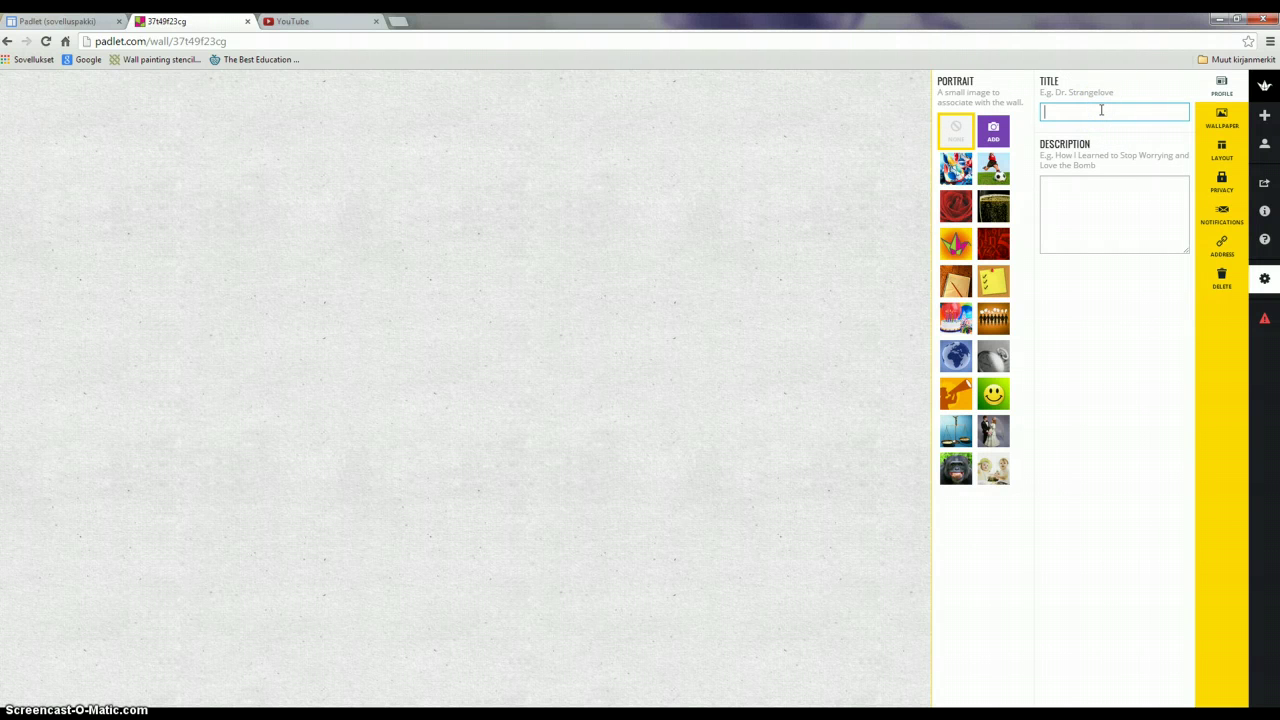
text(viikk)
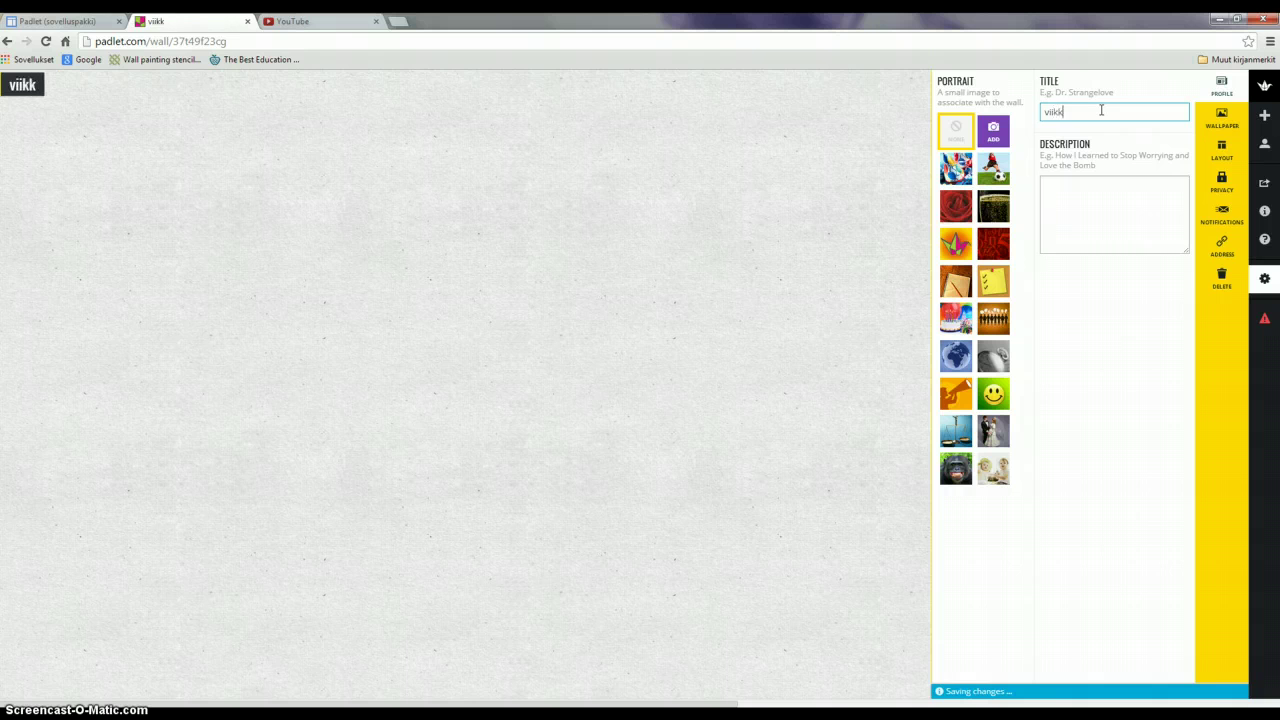
text(otehtävä)
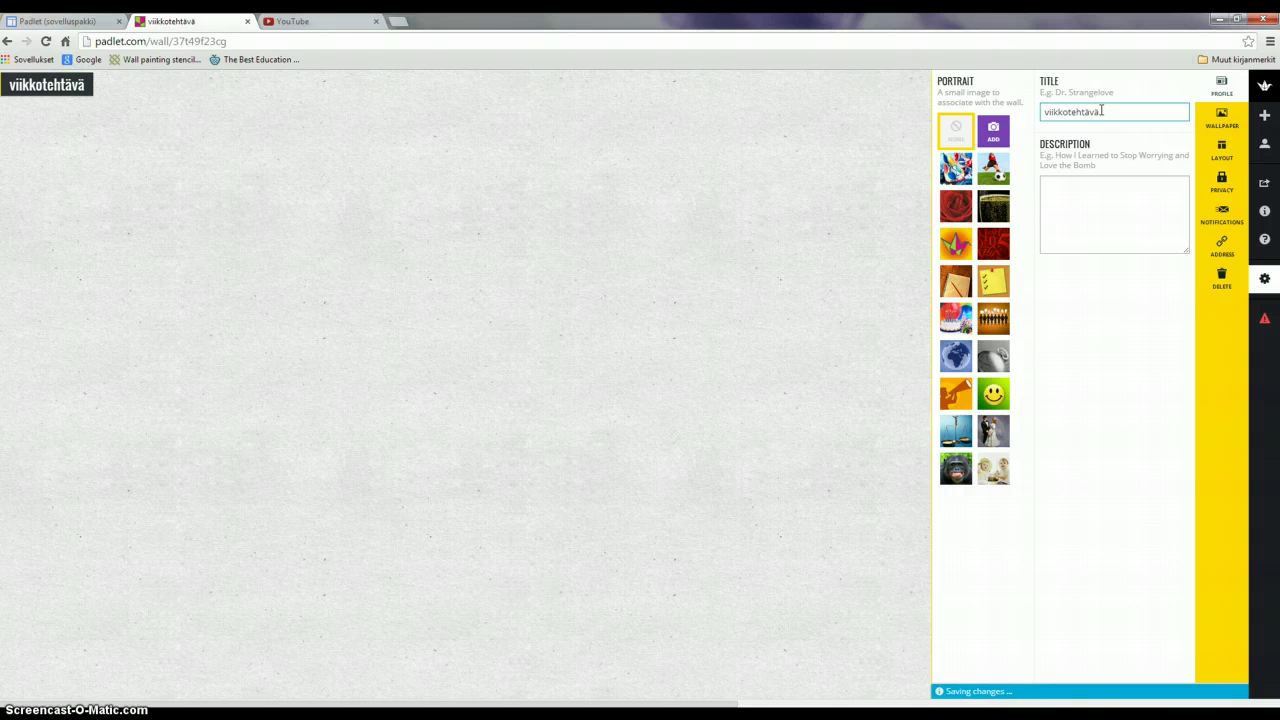
Enter the wall description "Lataa tähän kuva jostakin tyokalusta, johon olemme tutustuneet tällä viikolla."
click(1050, 188)
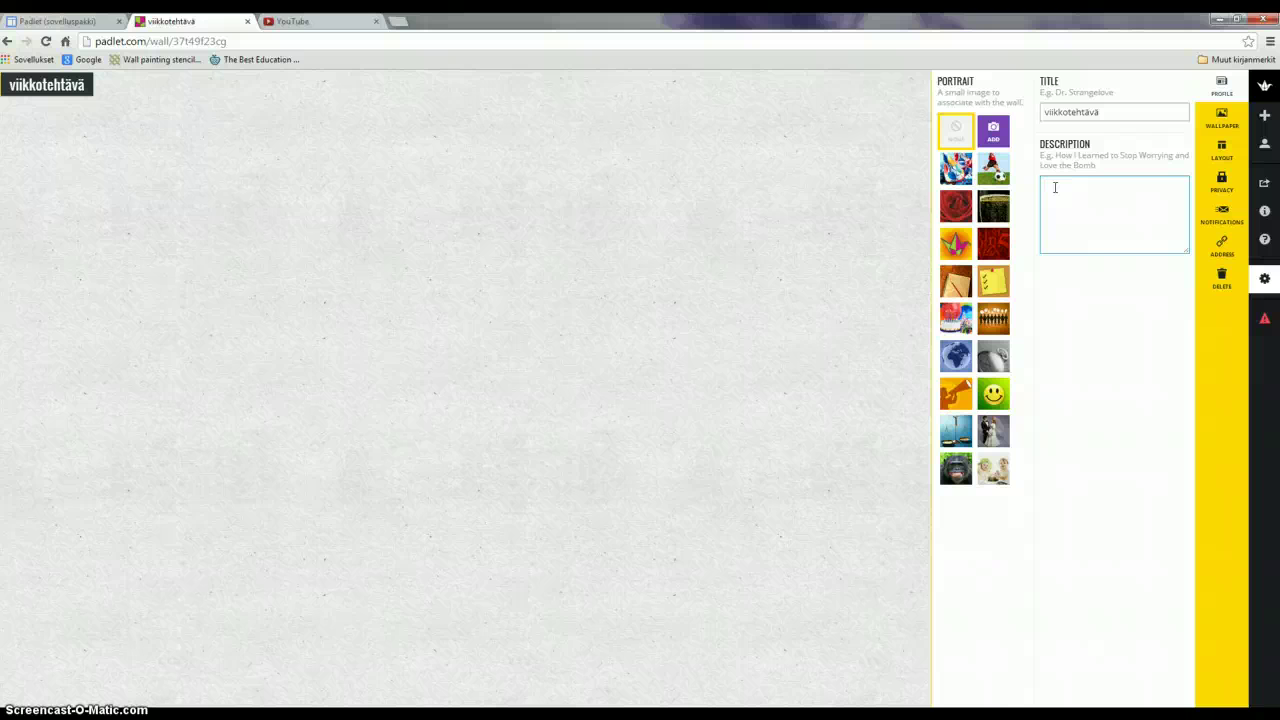
text(Lataa)
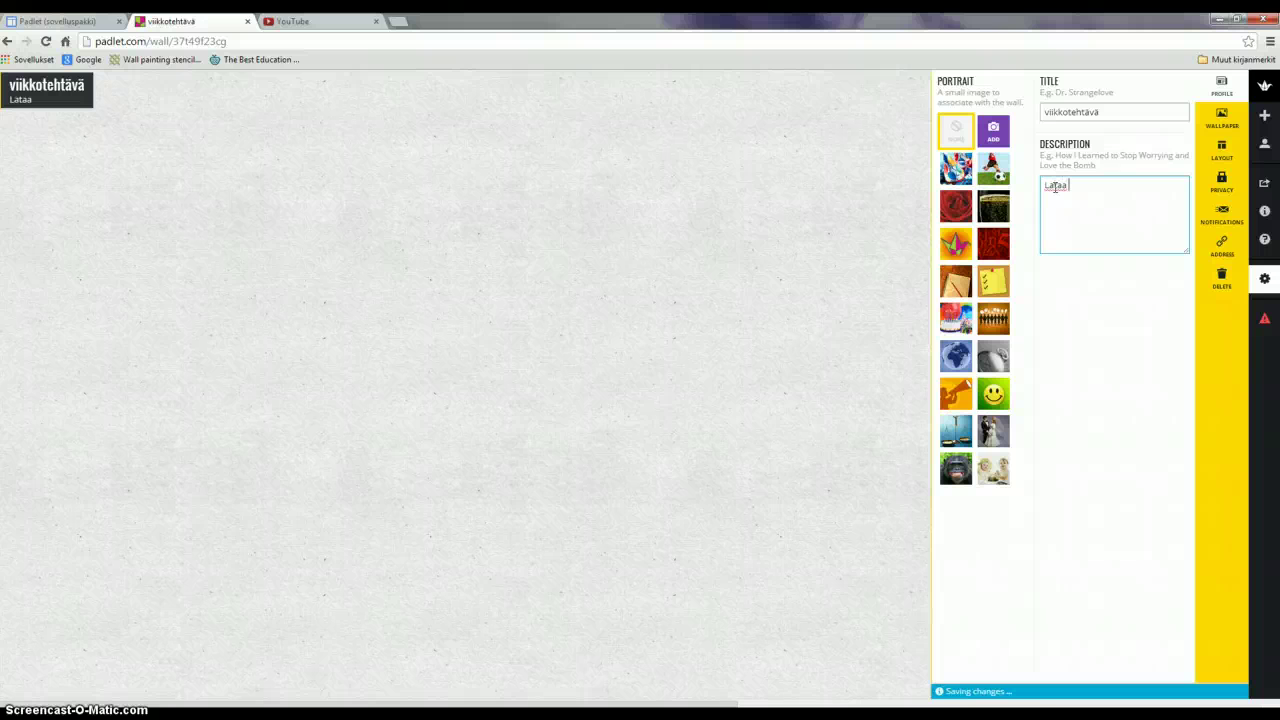
text( tähän kuva ty)
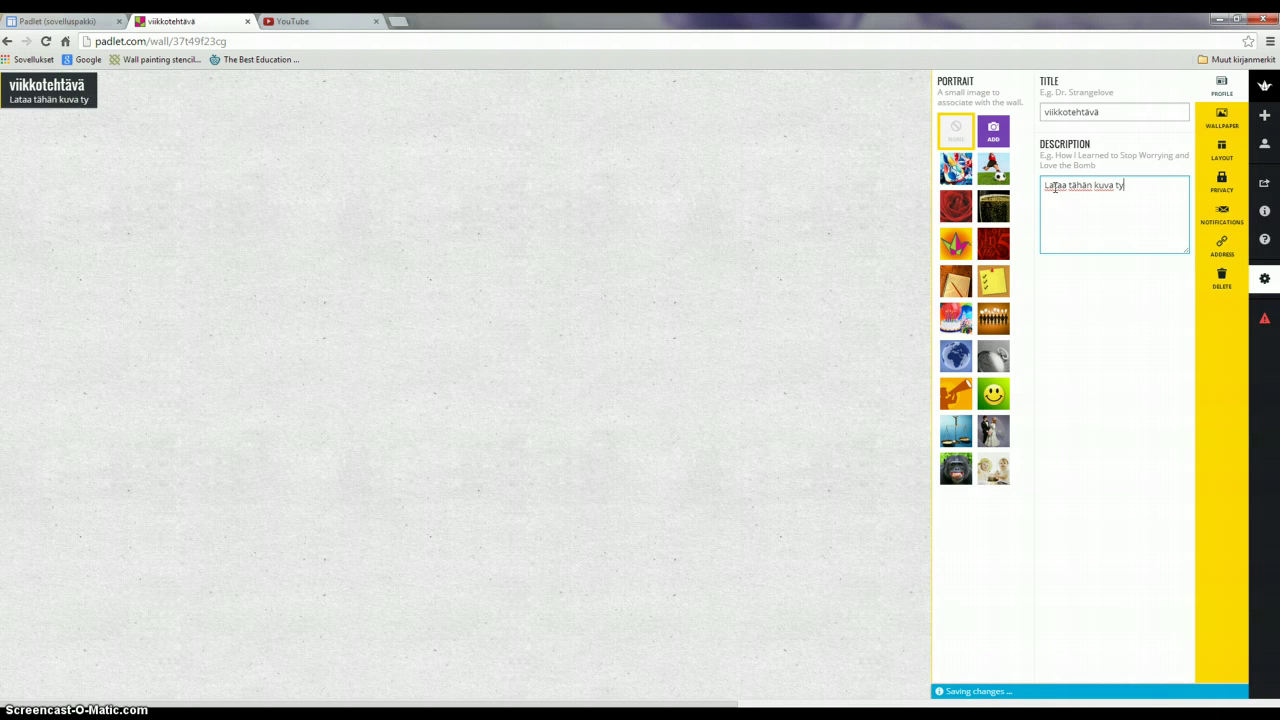
text(okalusta)
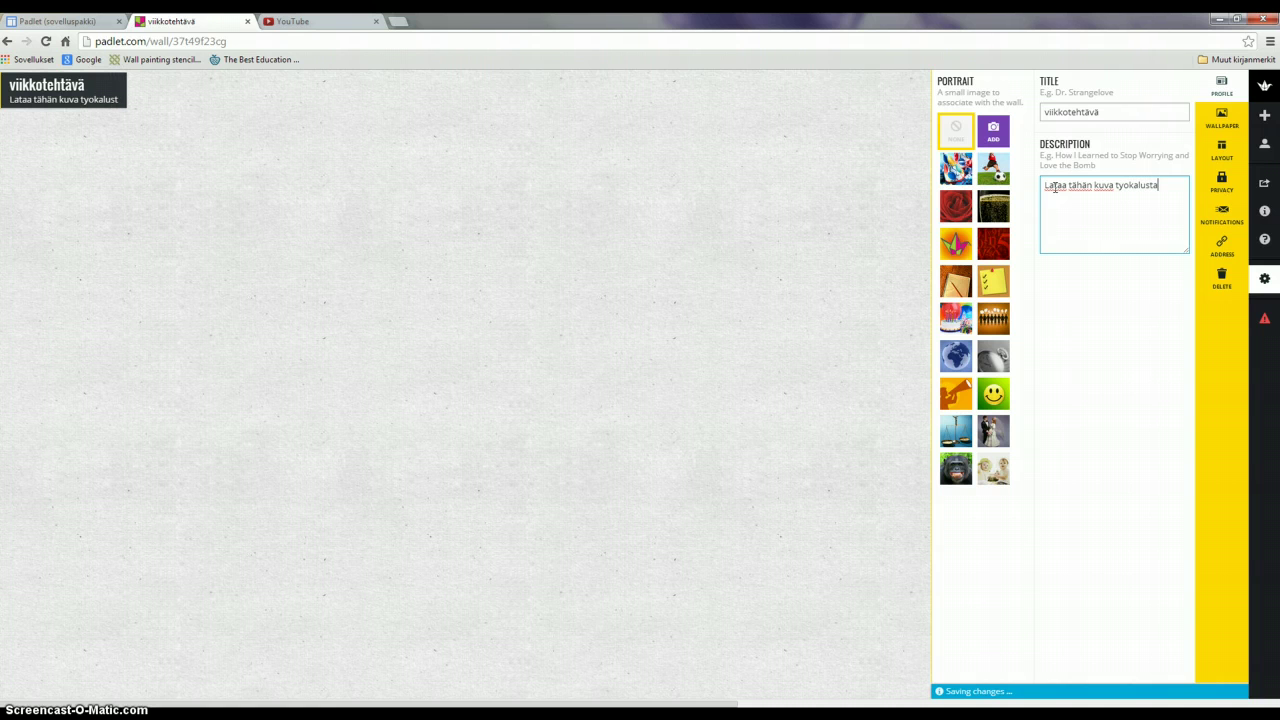
click(1114, 185)
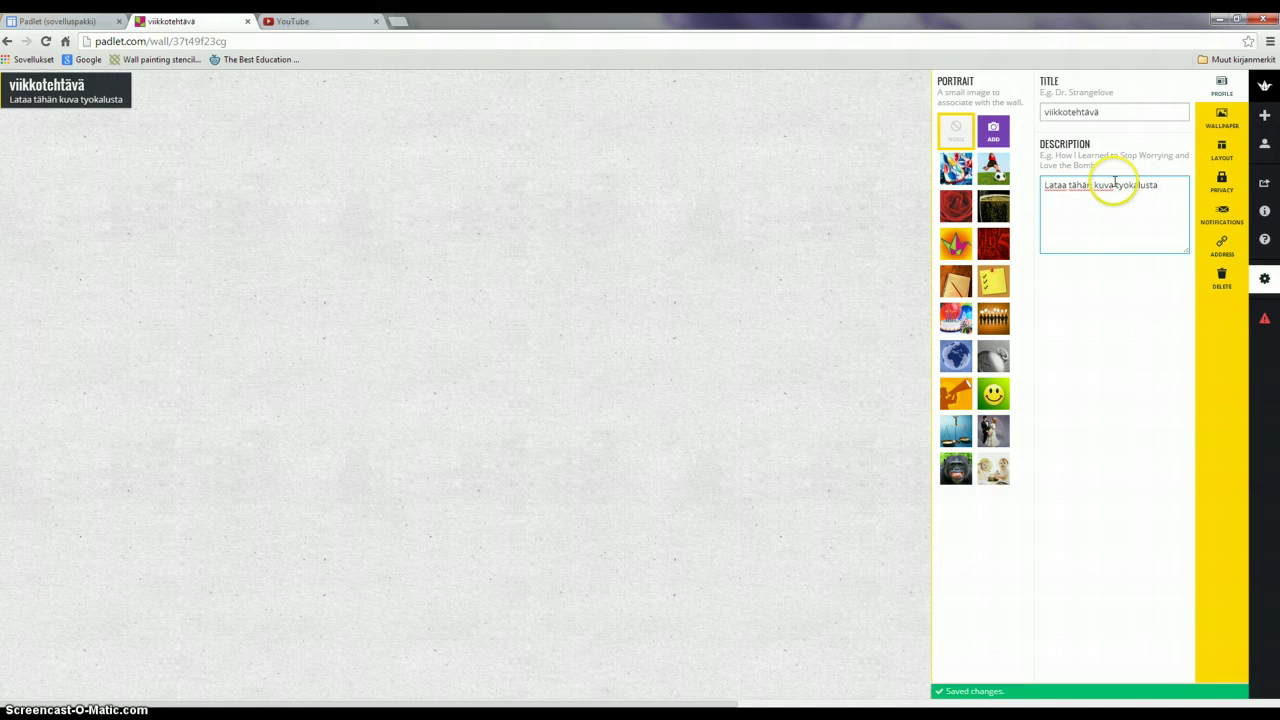
text(jostakin)
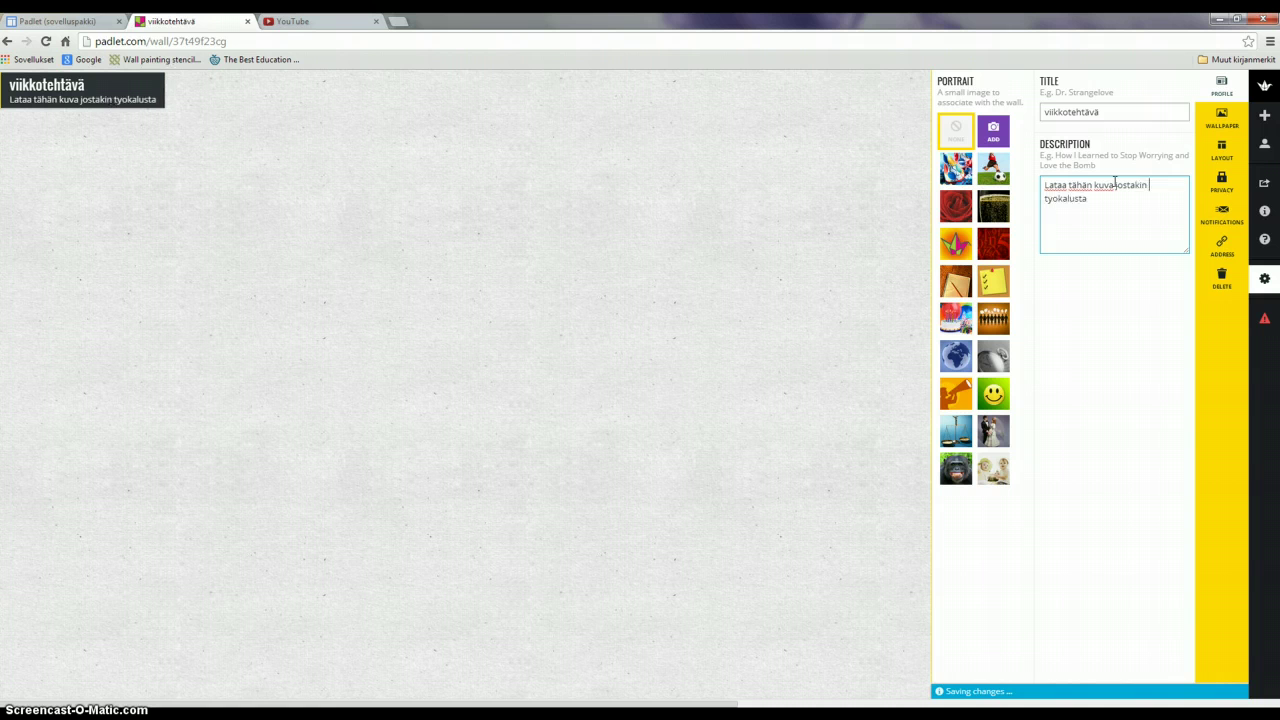
click(1105, 196)
text(, johon)
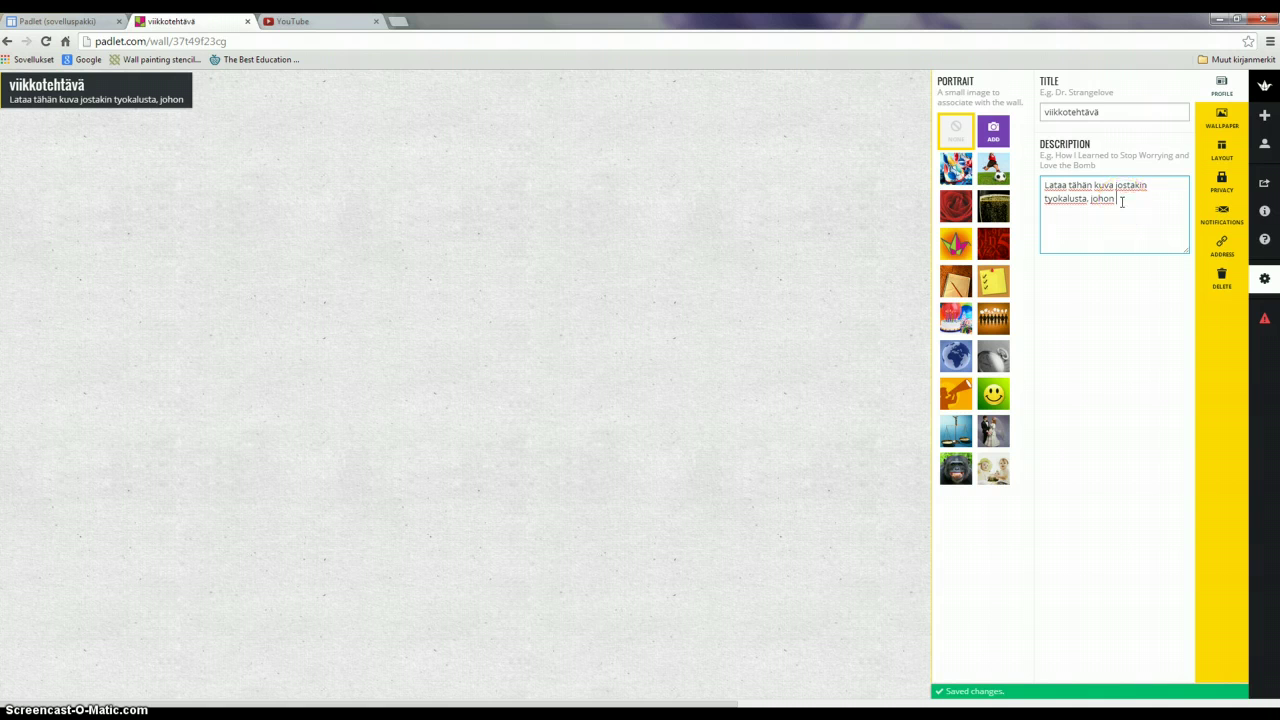
text(olem)
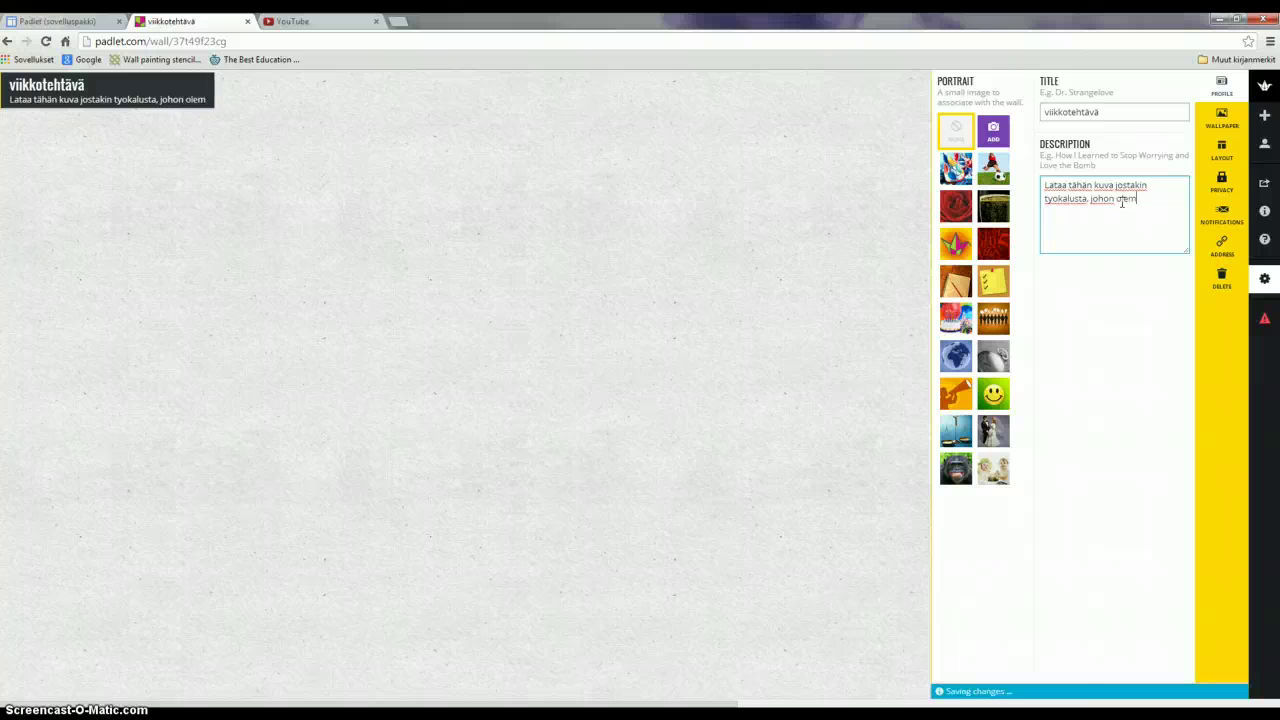
text(me tutustuneet täl)
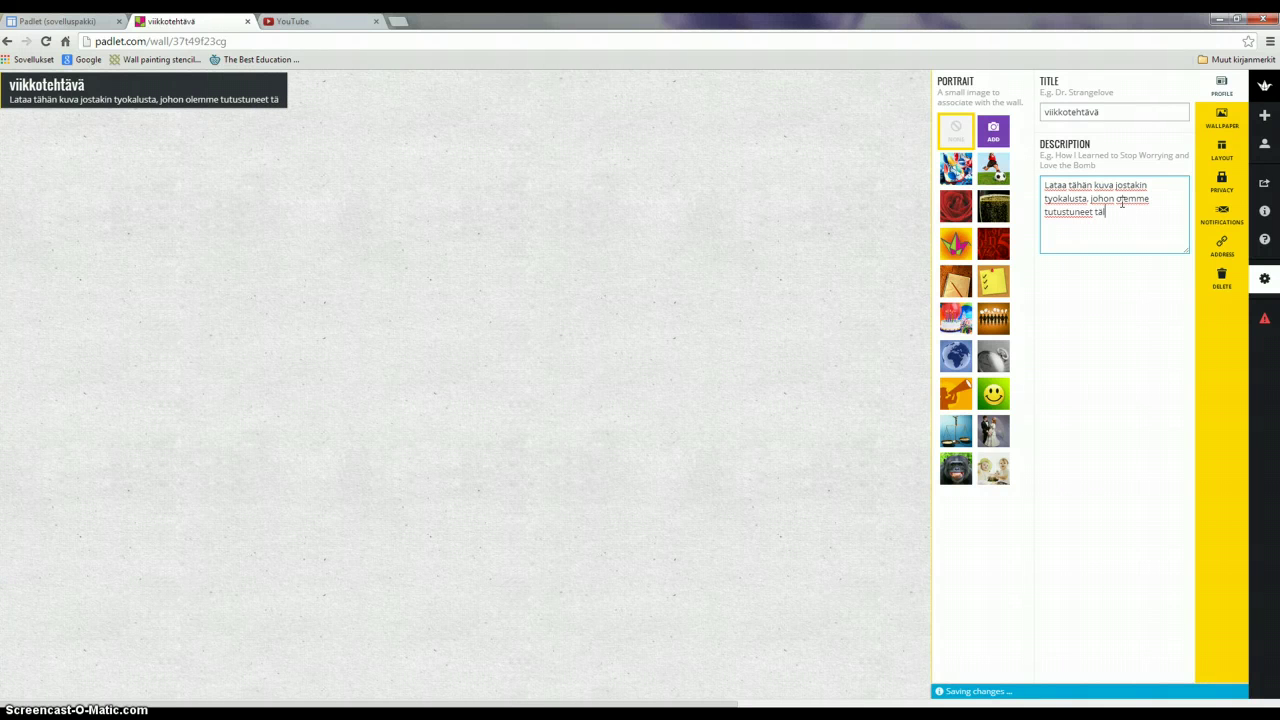
text(lä viikolla.)
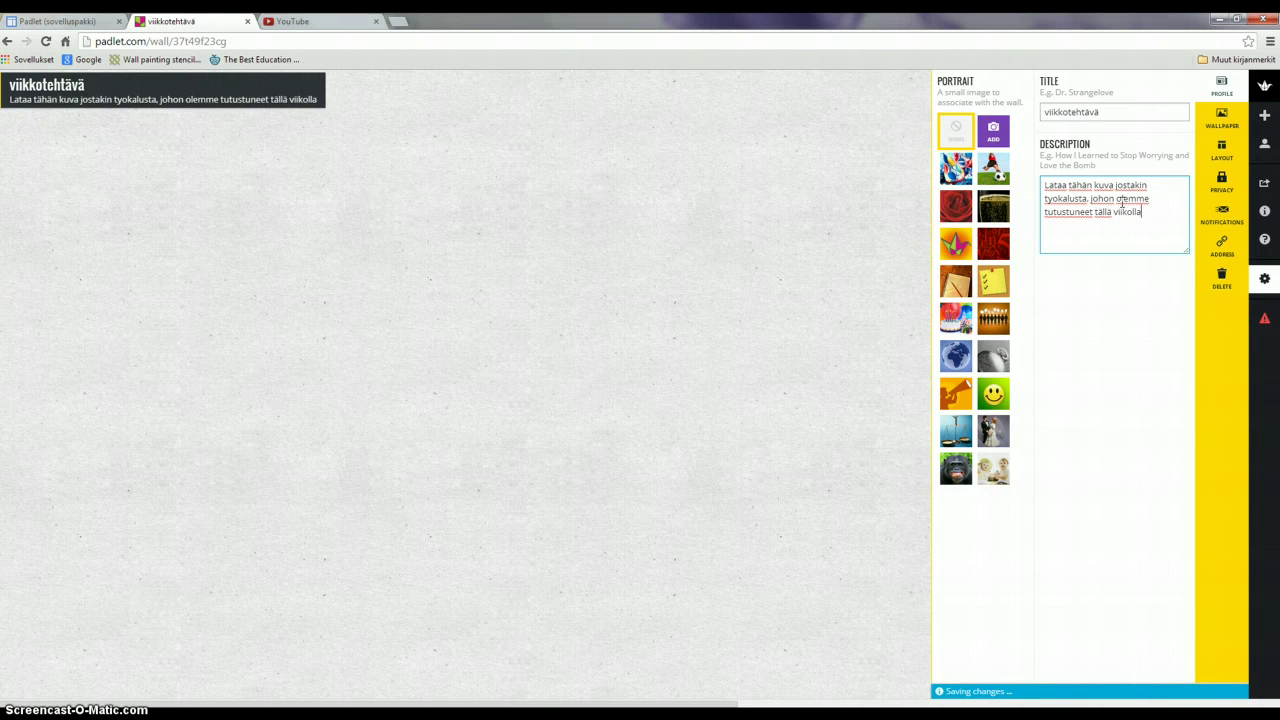
Add a second sentence to the wall description: "Kerro myös mitä kyseisellä työkalulla tehdä."
text( Kerro myös)
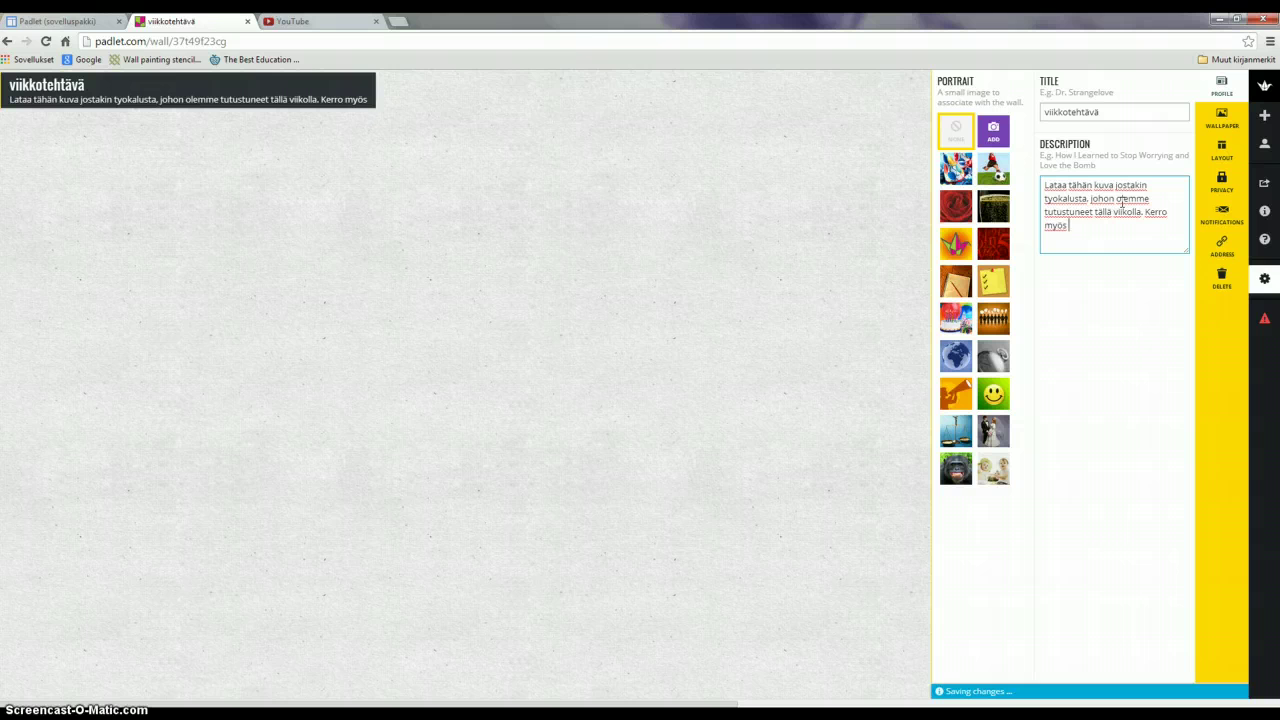
text( mitä kyseisel)
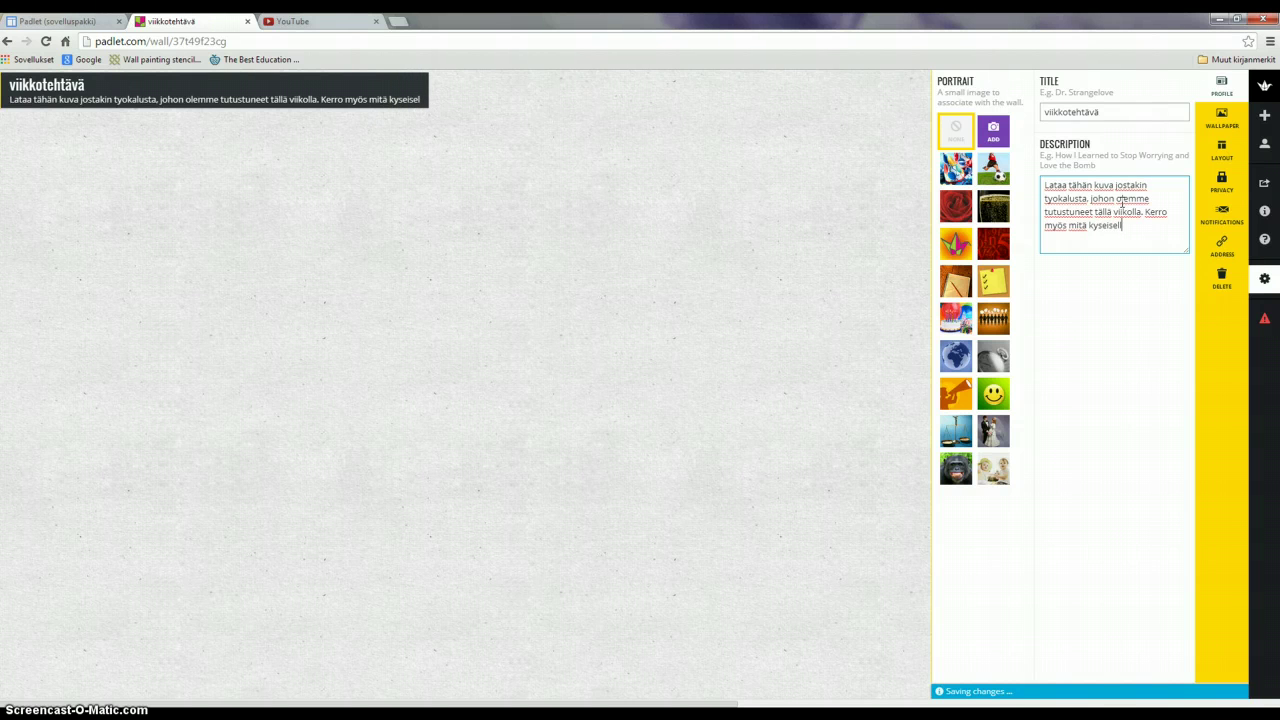
text(lä työkalulla )
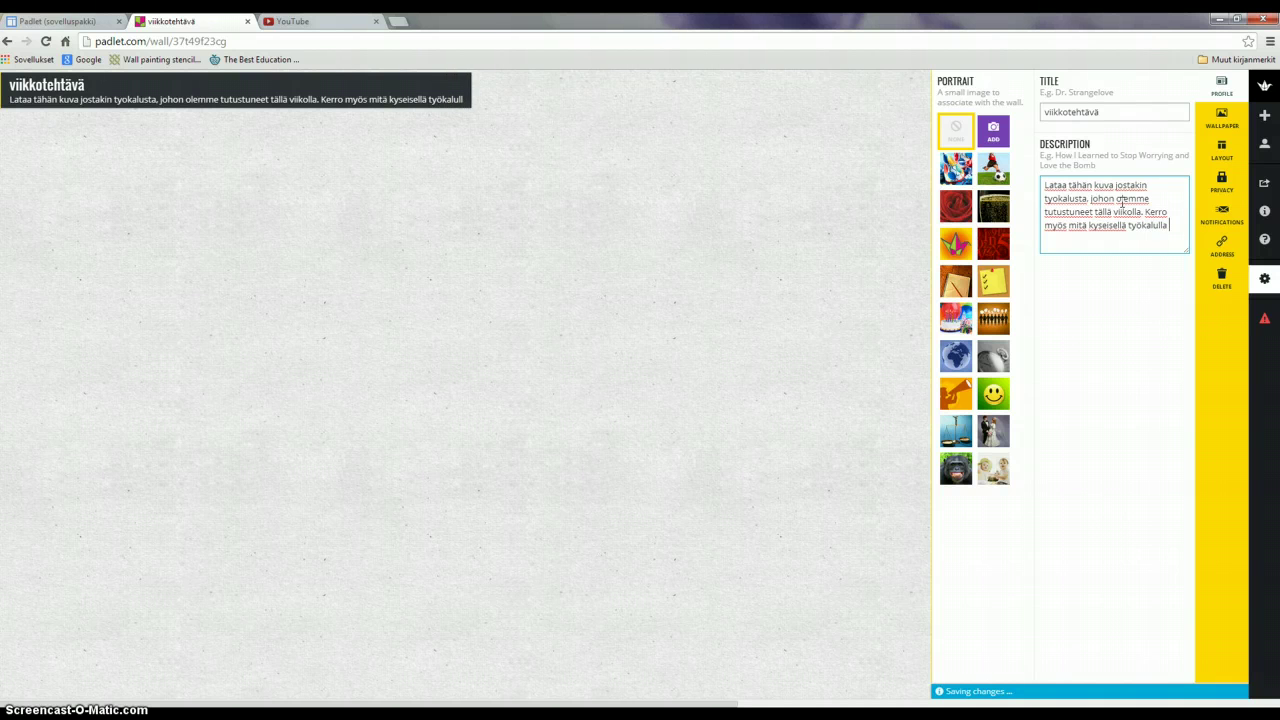
text(tehdä.)
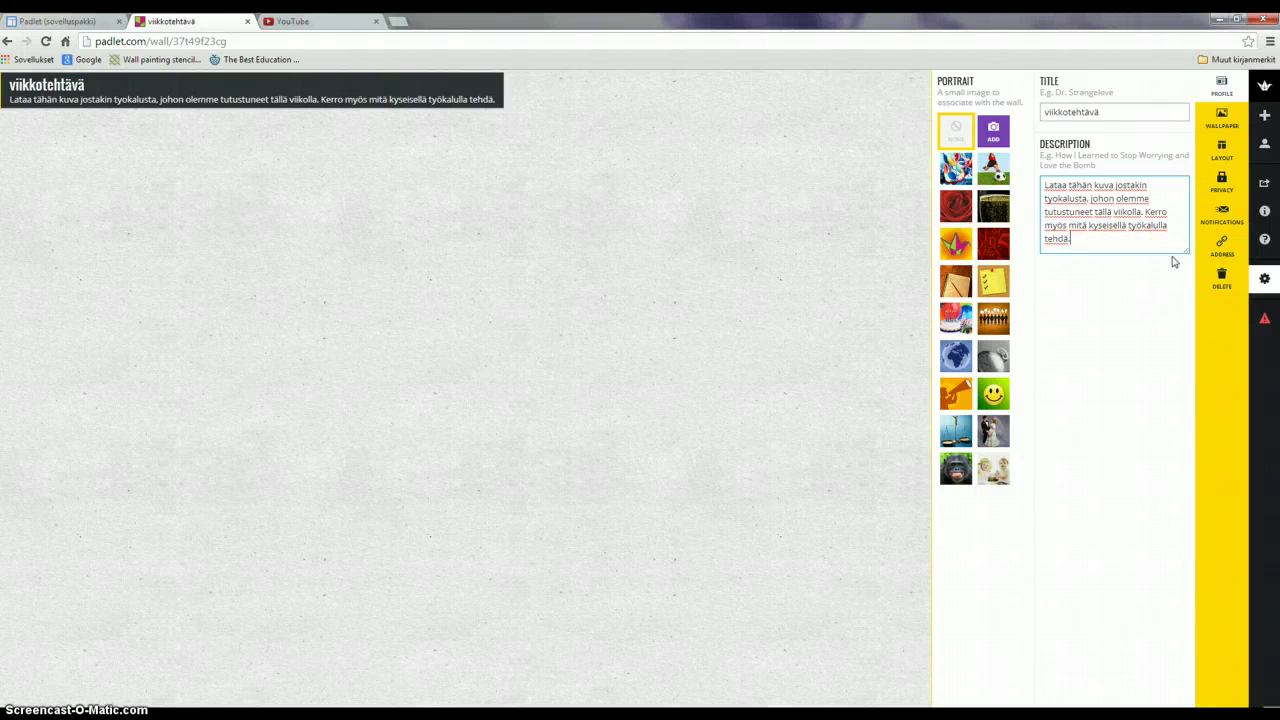
Set the wall's wallpaper to the Washi pattern
click(1221, 118)
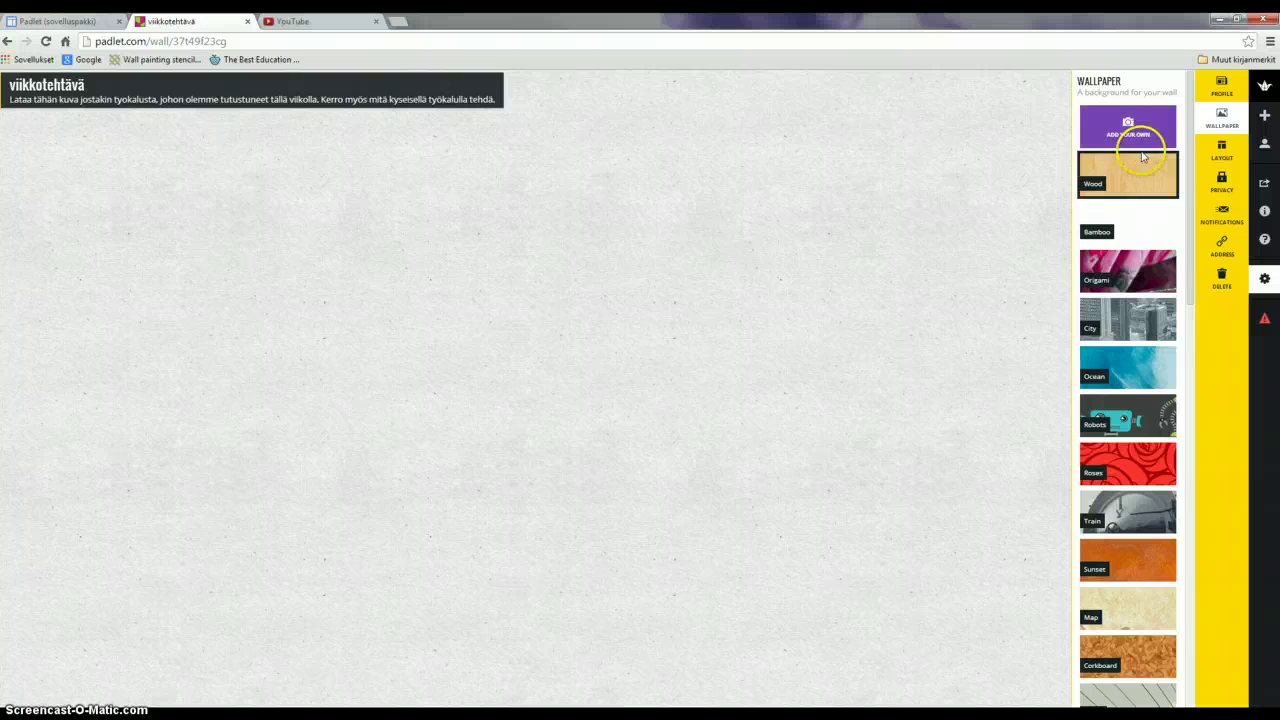
scroll(1140, 150, down, 5)
scroll(1140, 200, down, 5)
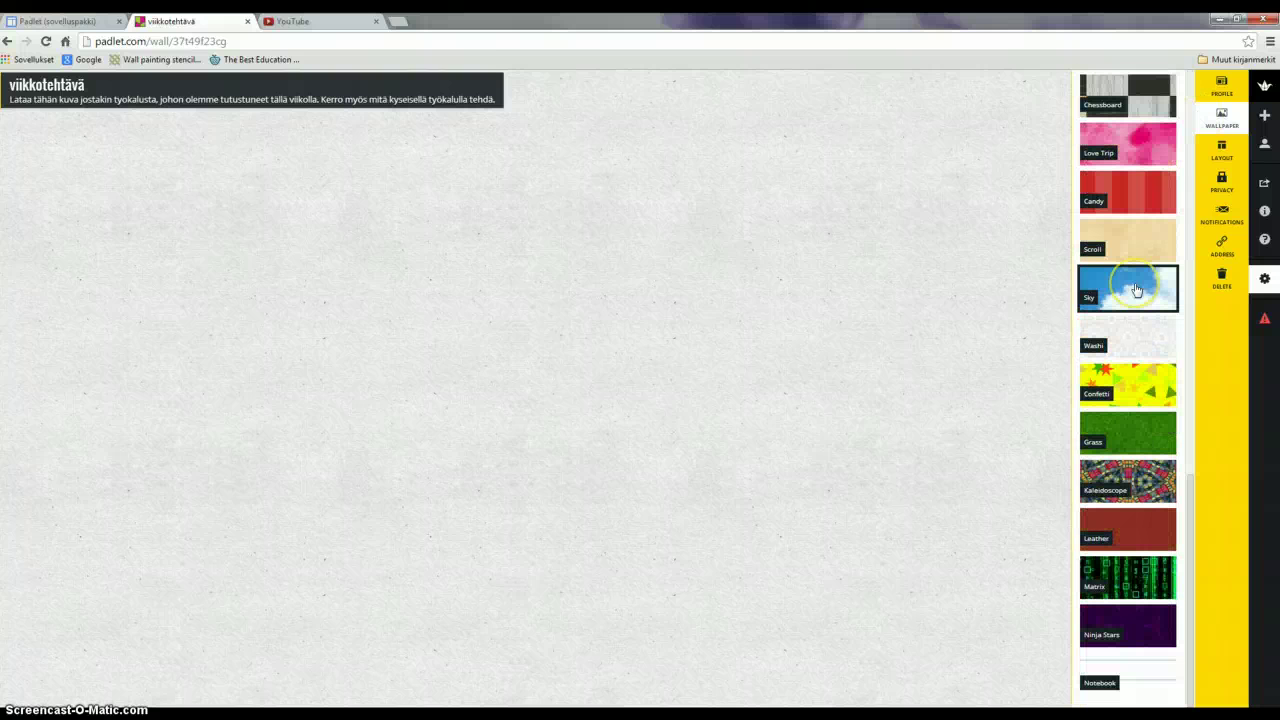
click(1137, 287)
click(1086, 416)
click(1144, 340)
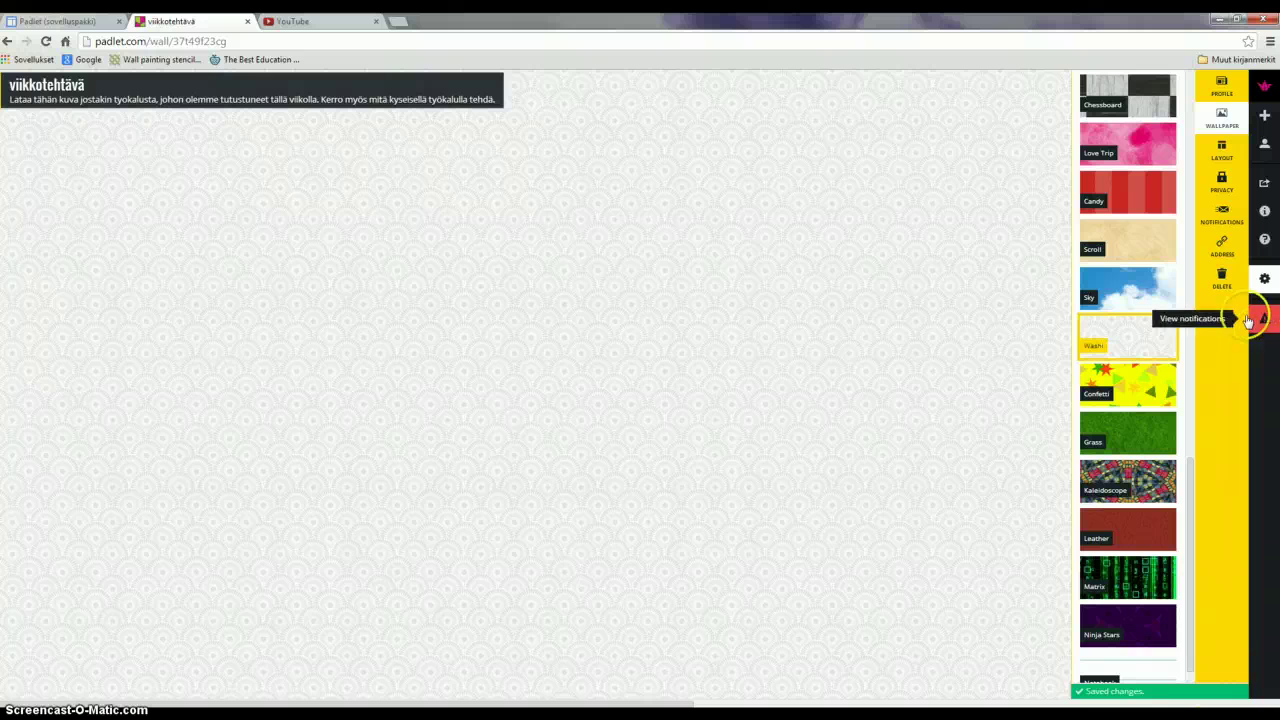
Try the Stream layout for the wall's posts and switch back to Freeform
click(1222, 150)
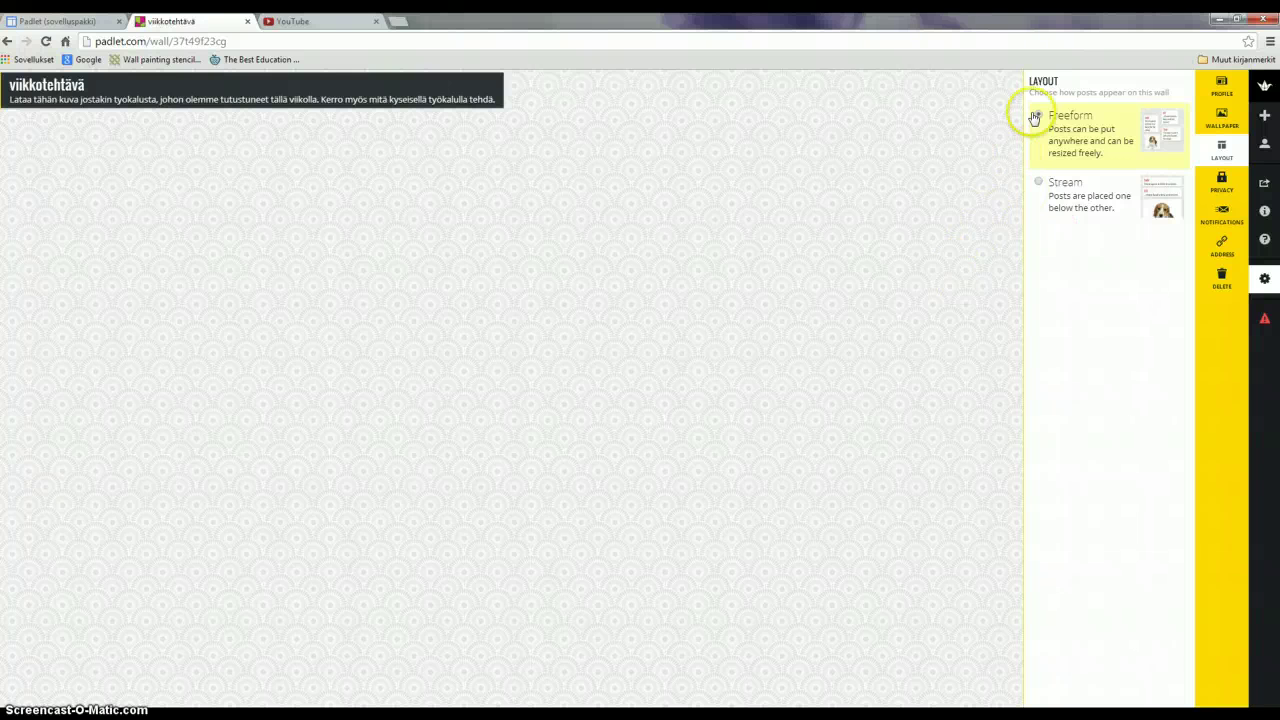
click(1038, 184)
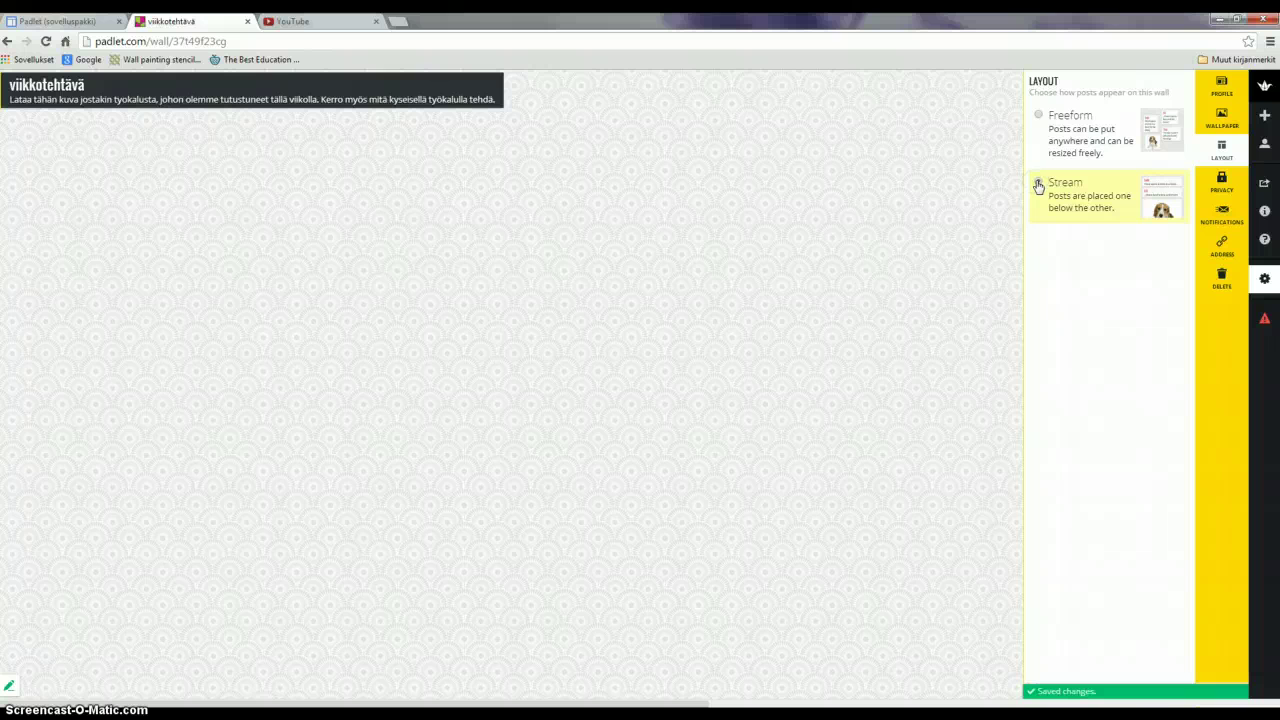
click(848, 240)
click(1040, 115)
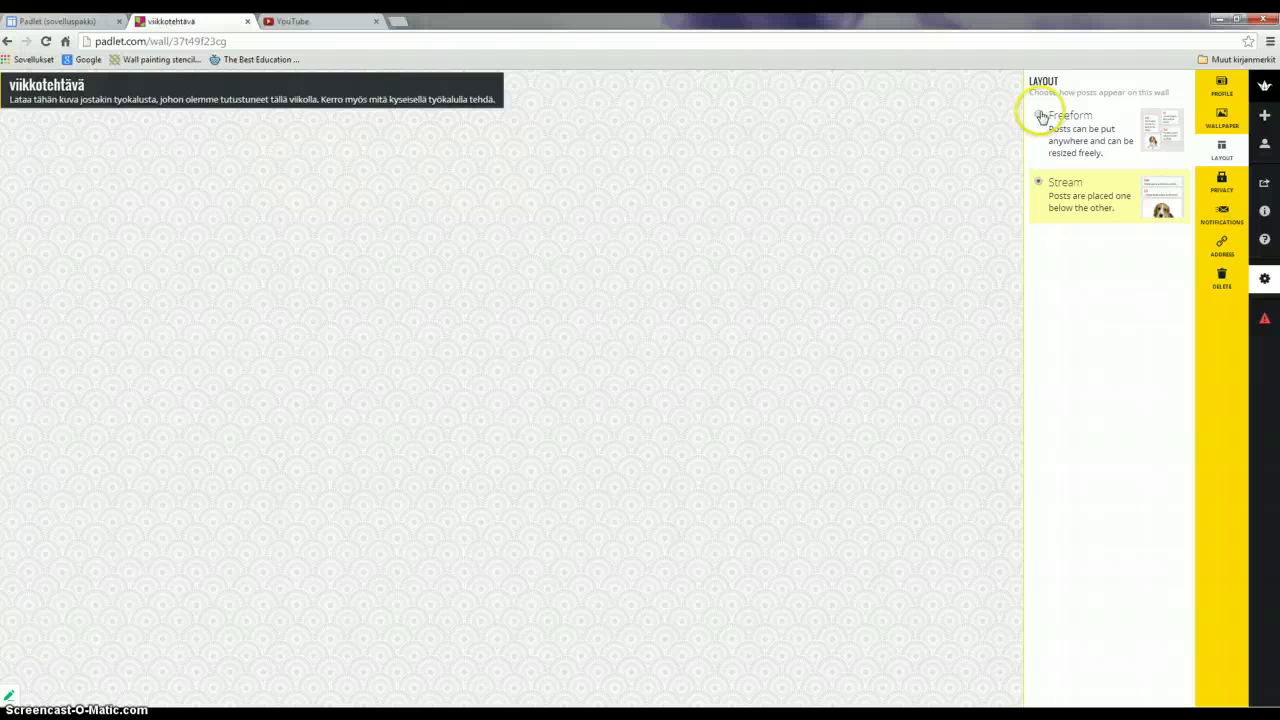
Set the wall's web address to padlet.com/wall/viikko2
click(1219, 216)
click(1222, 244)
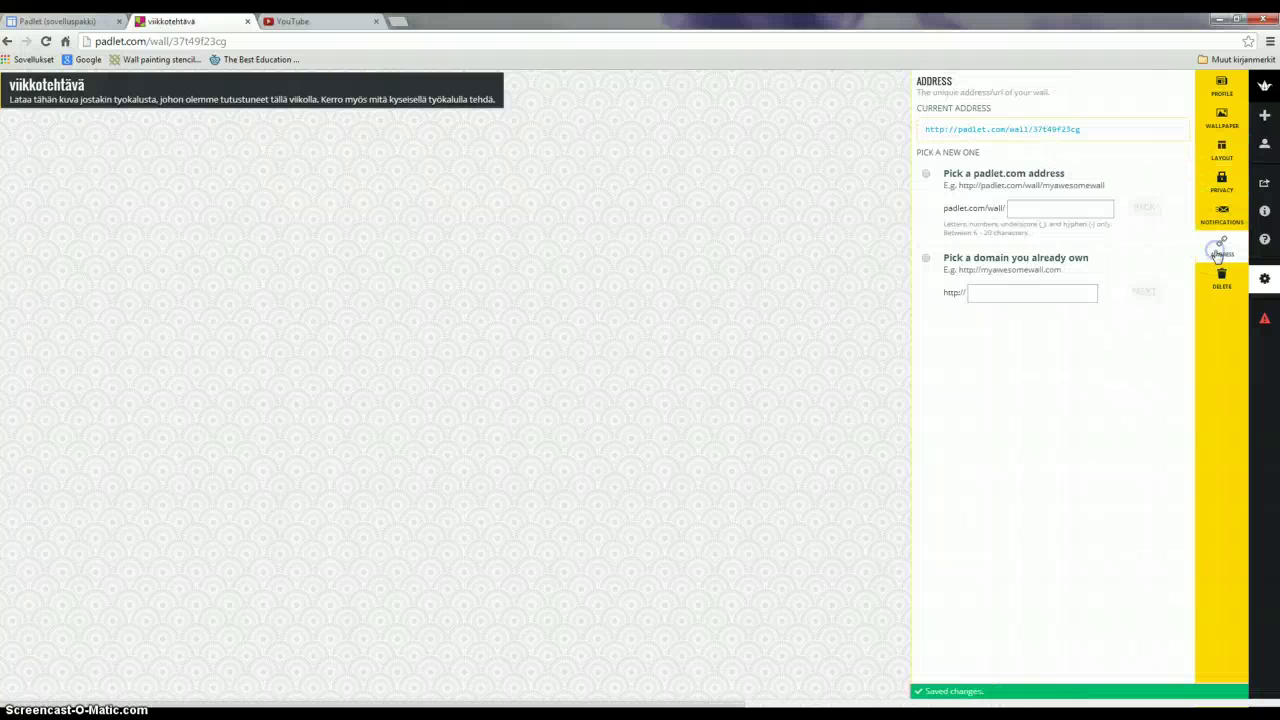
click(1088, 226)
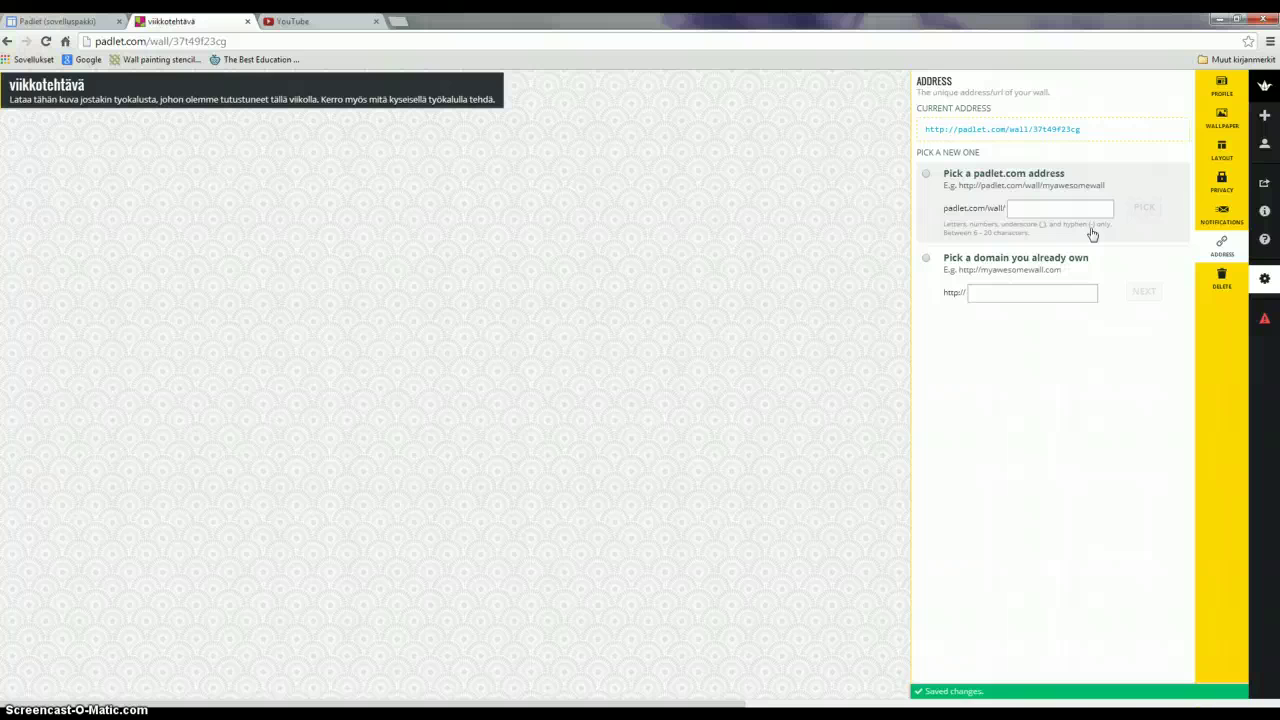
click(1057, 209)
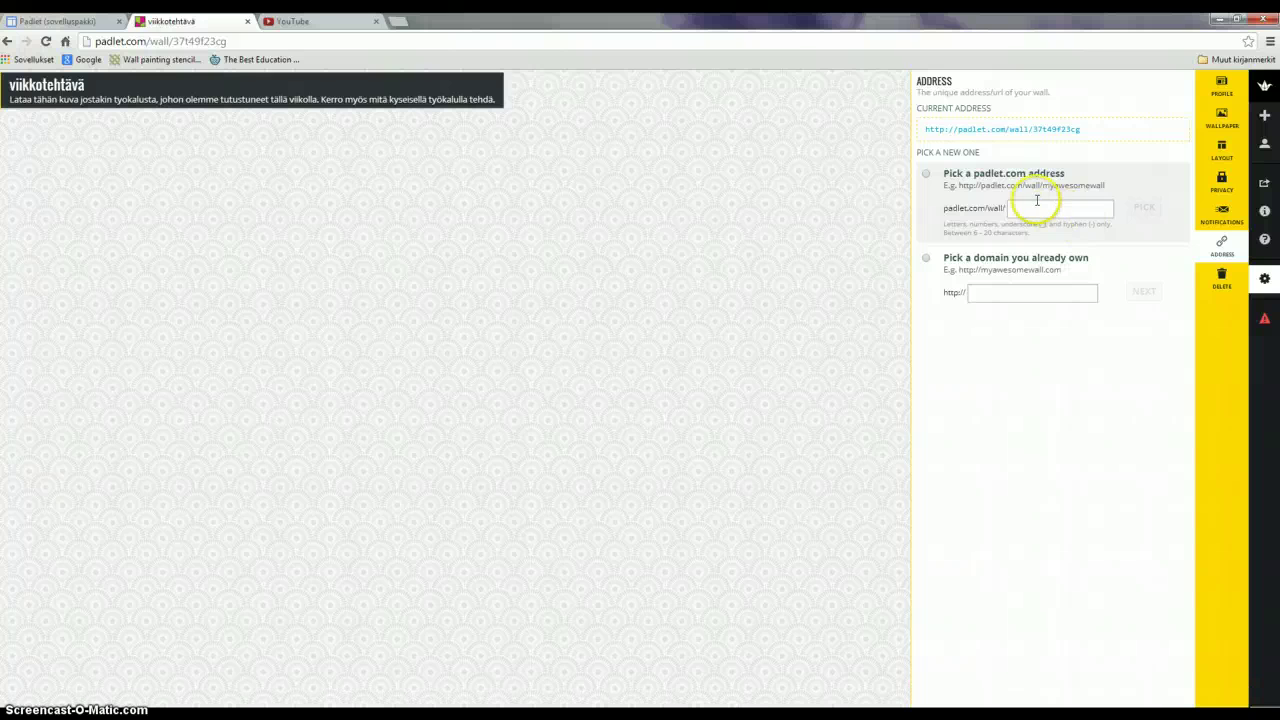
click(1037, 206)
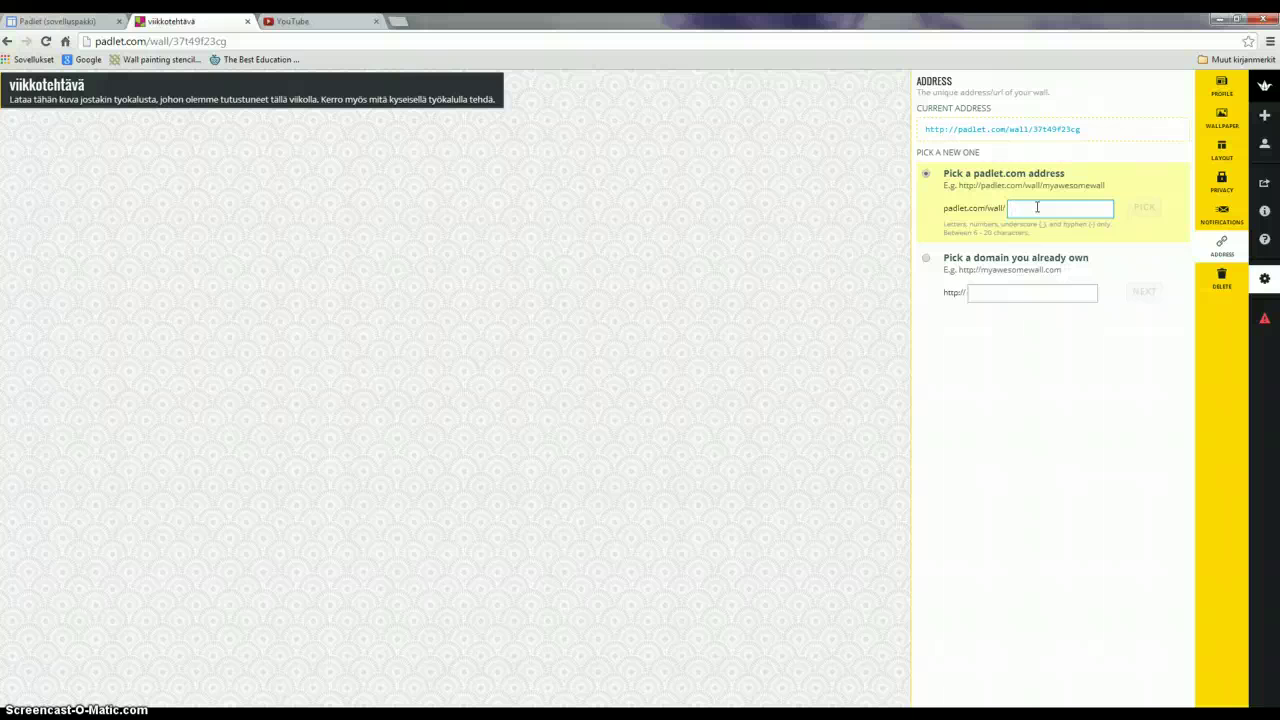
text(y)
key(BackSpace)
key(BackSpace)
text(viikko)
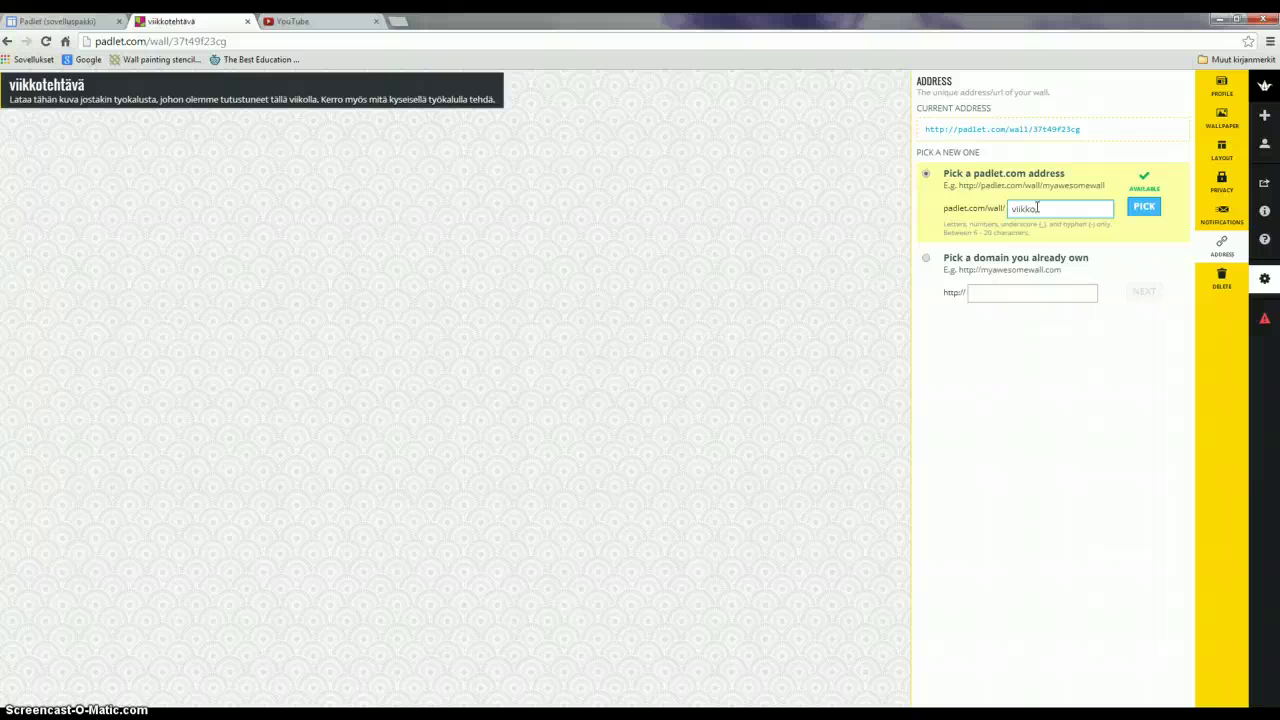
text(t)
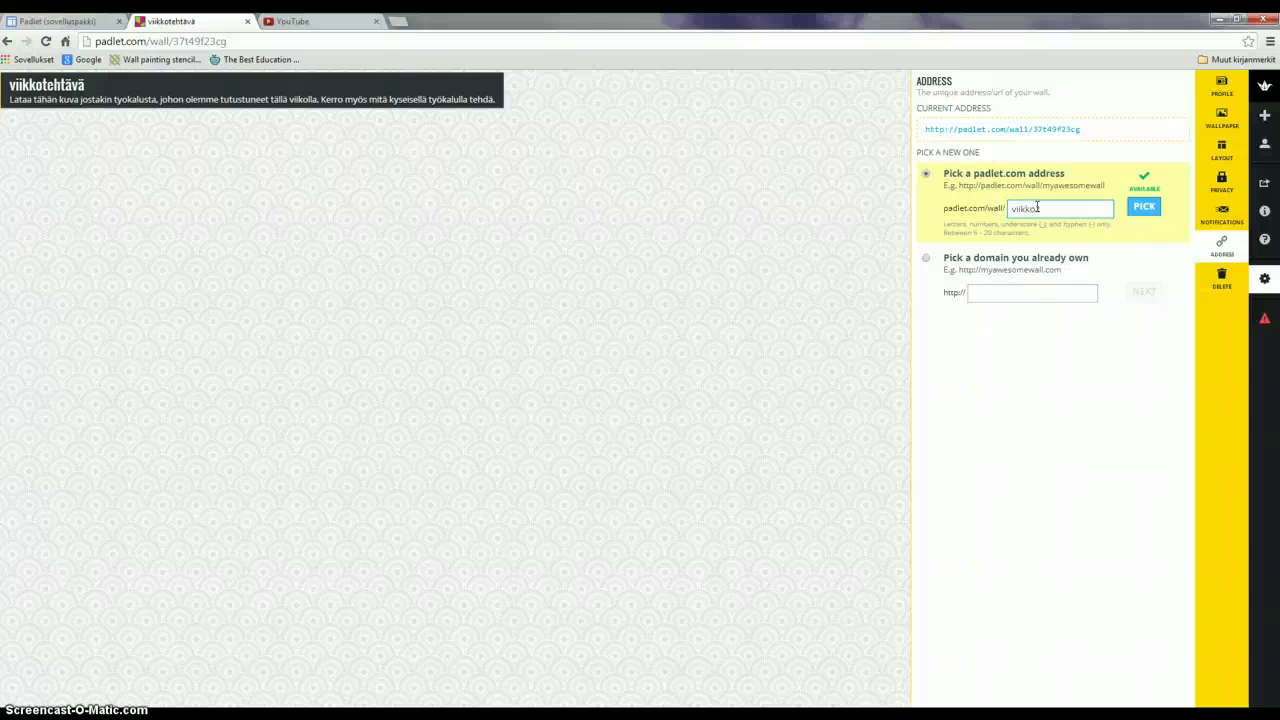
click(1148, 208)
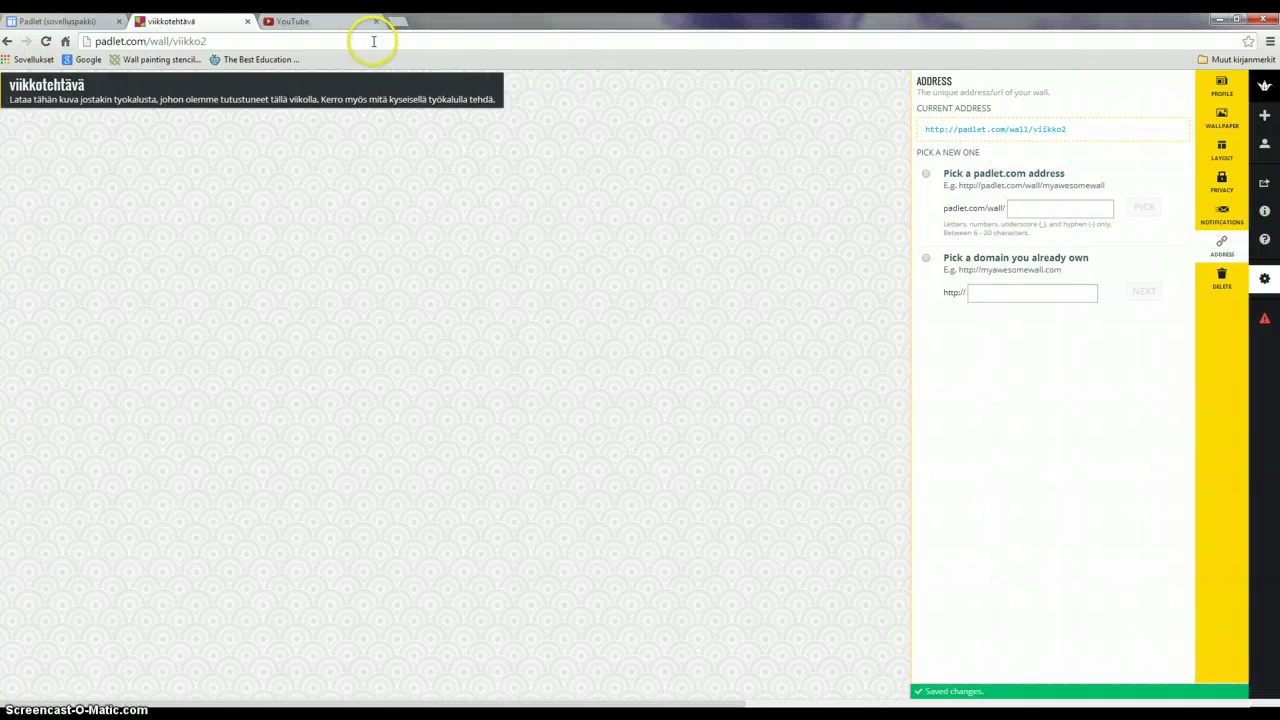
Select the wall's full web address in the browser and close the wall settings
drag(229, 38, 79, 18)
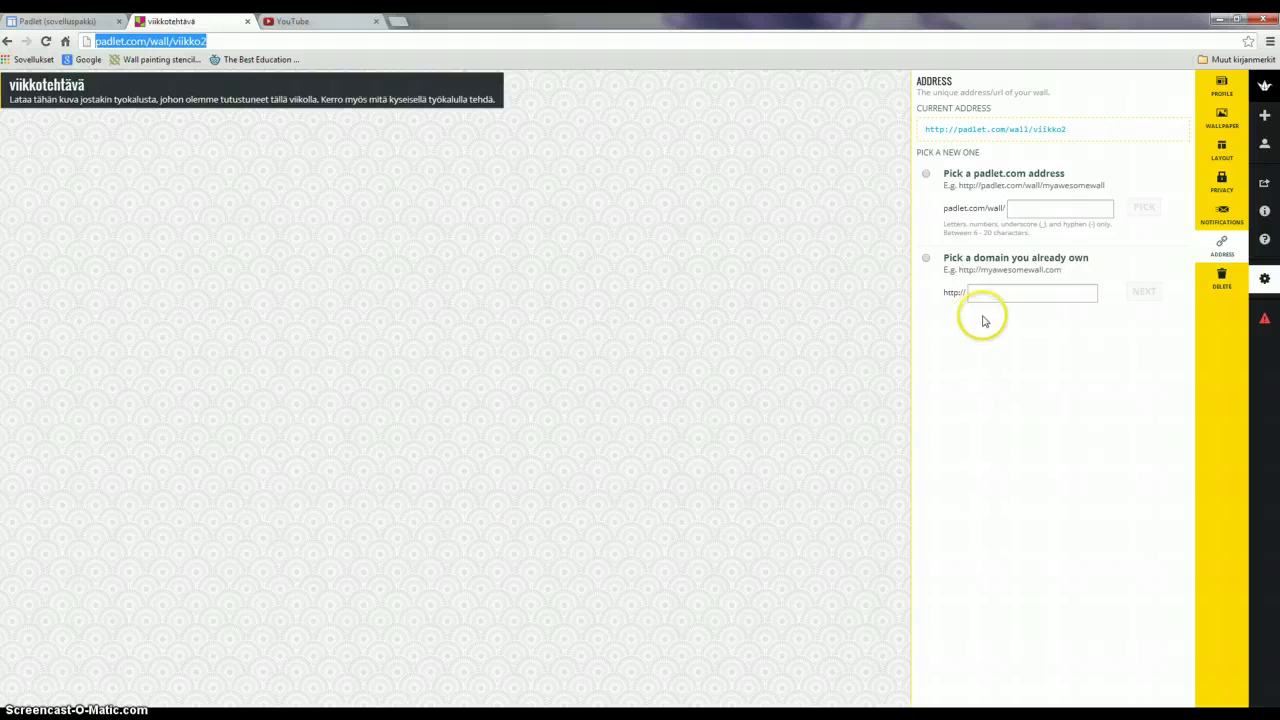
click(803, 322)
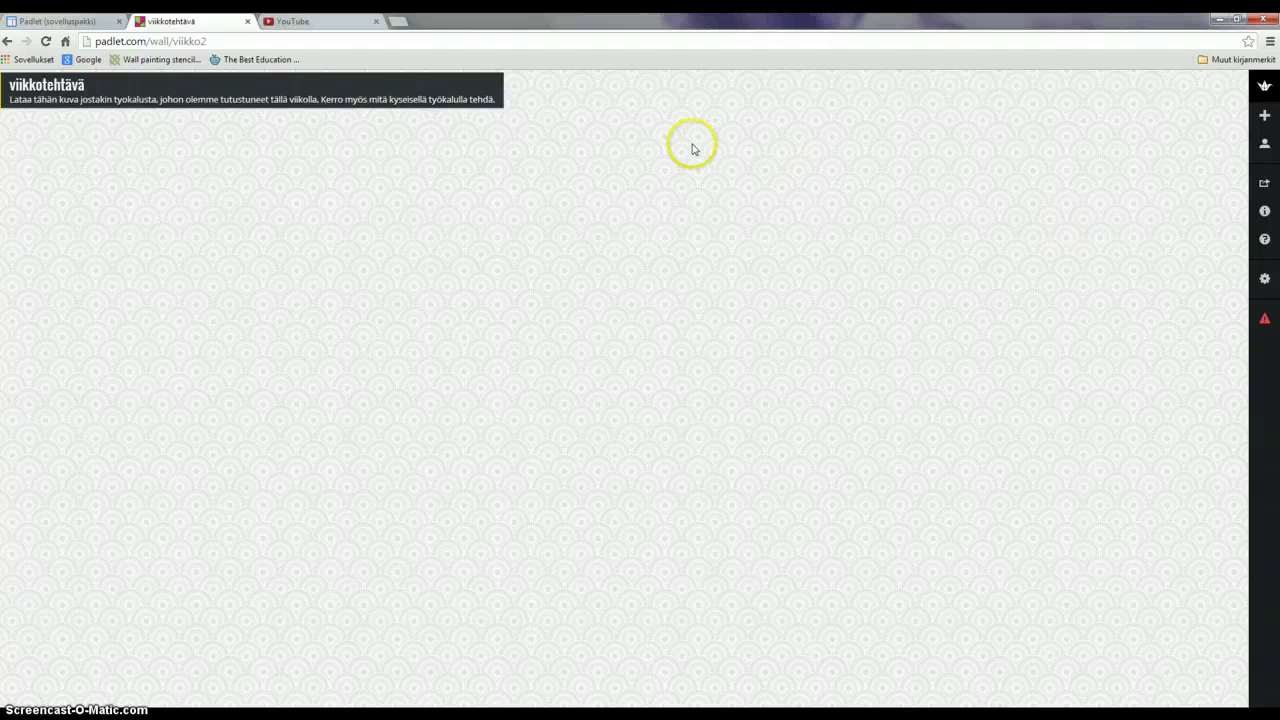
click(303, 40)
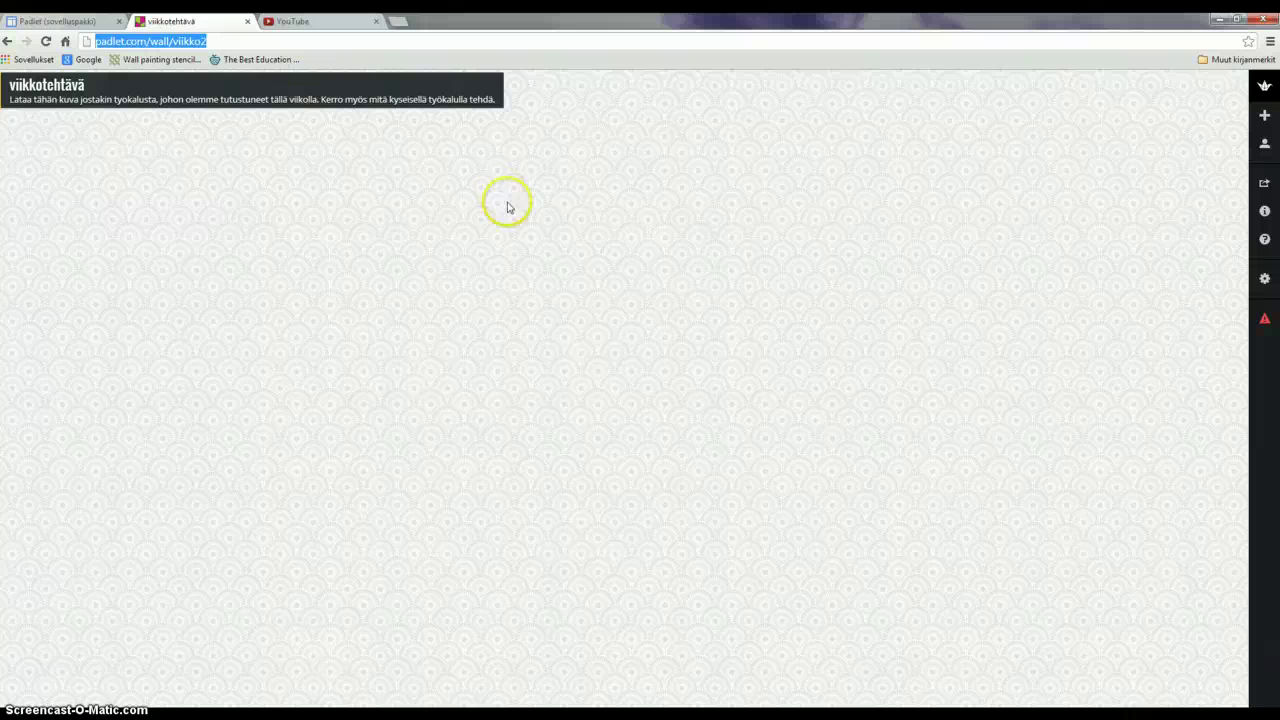
click(885, 343)
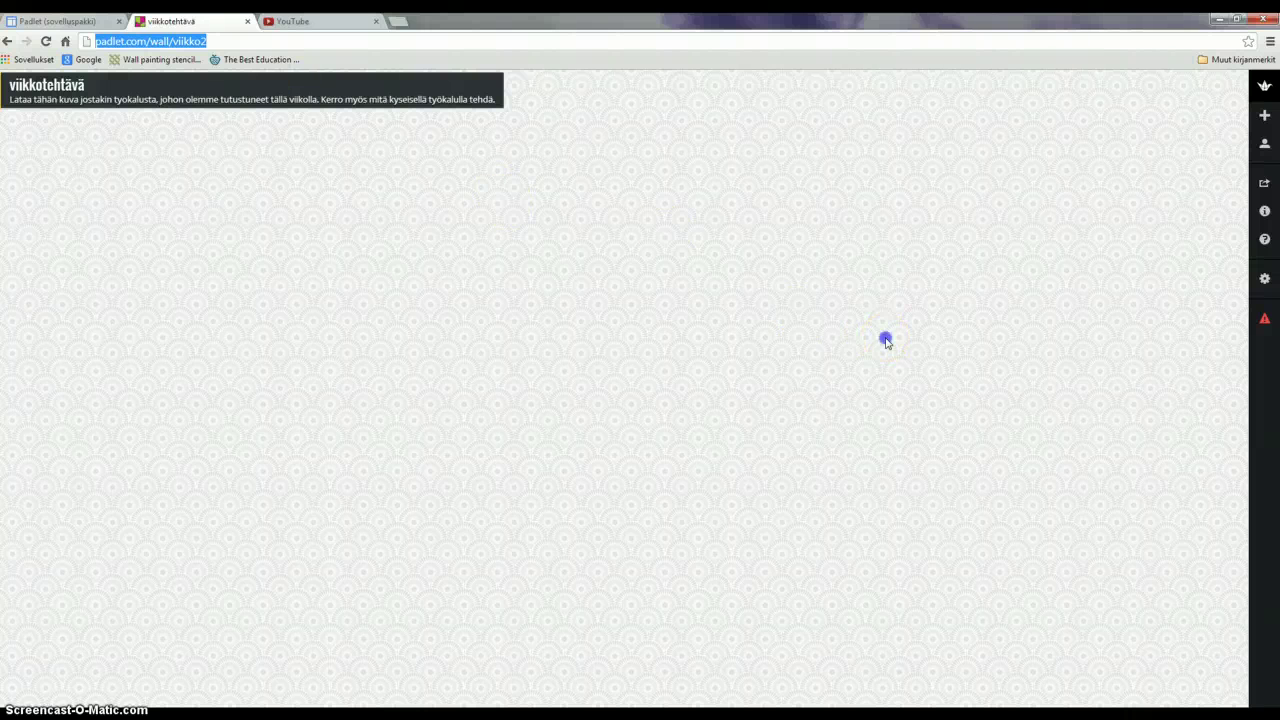
double_click(885, 343)
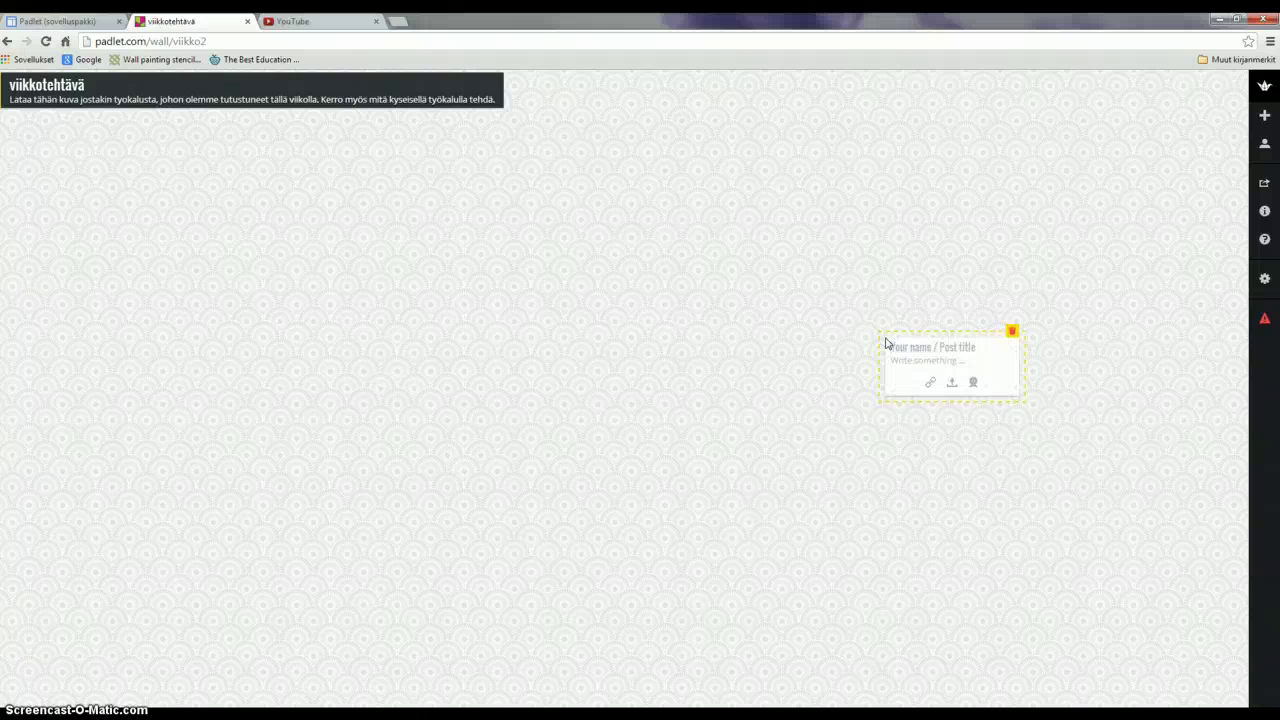
click(931, 386)
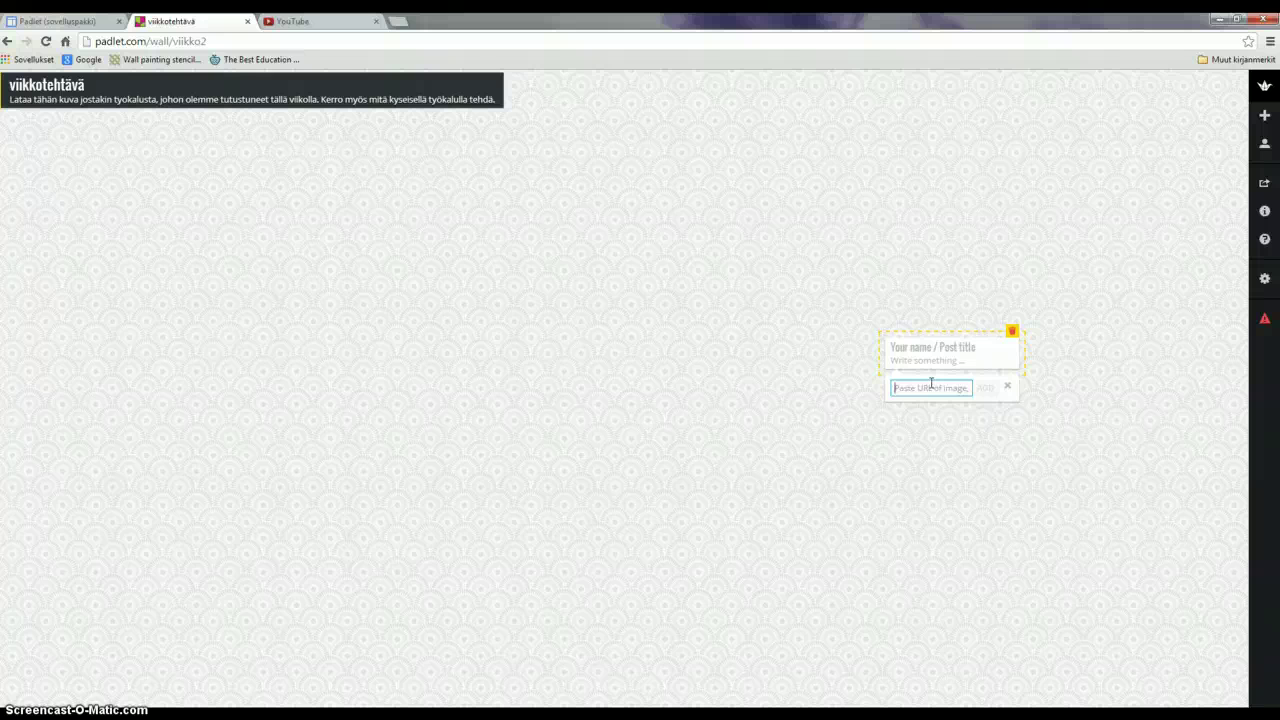
click(840, 431)
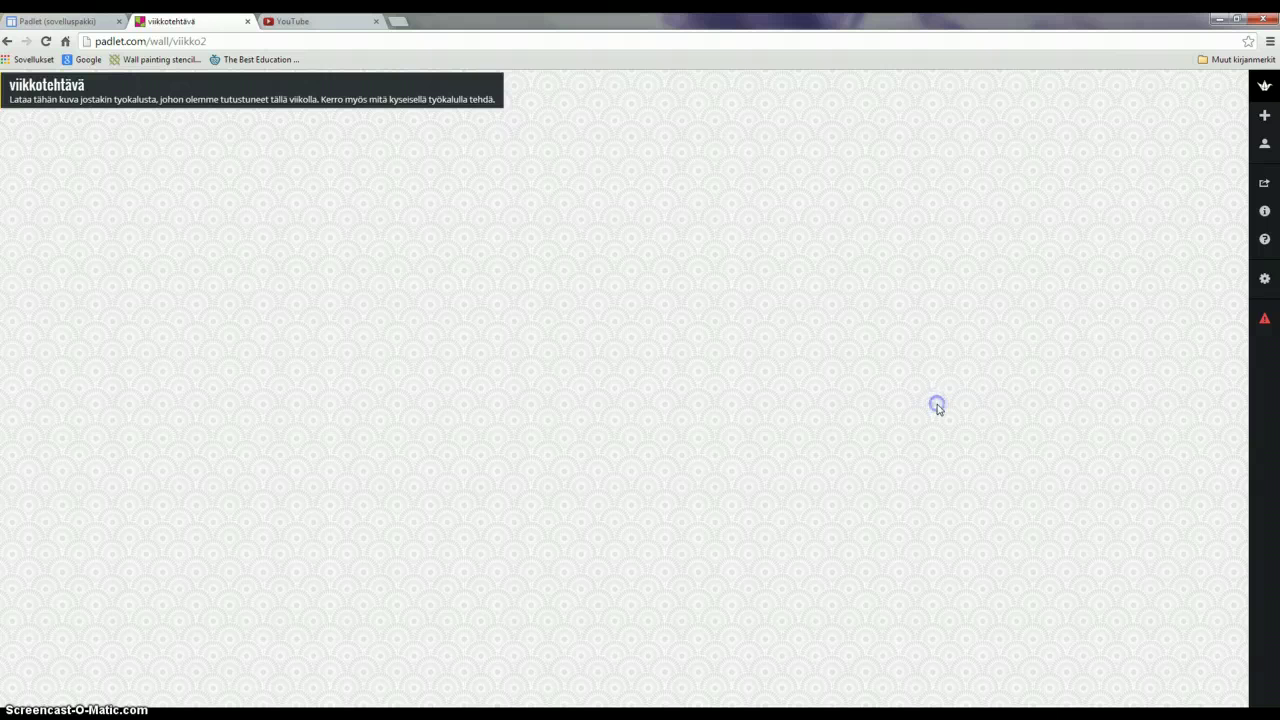
Create a post on the wall and upload rejon_Hammer.png from ClipArt-kuvat opetukseen > Openclipart.com > tools on the STORE N GO (H:) drive
double_click(940, 408)
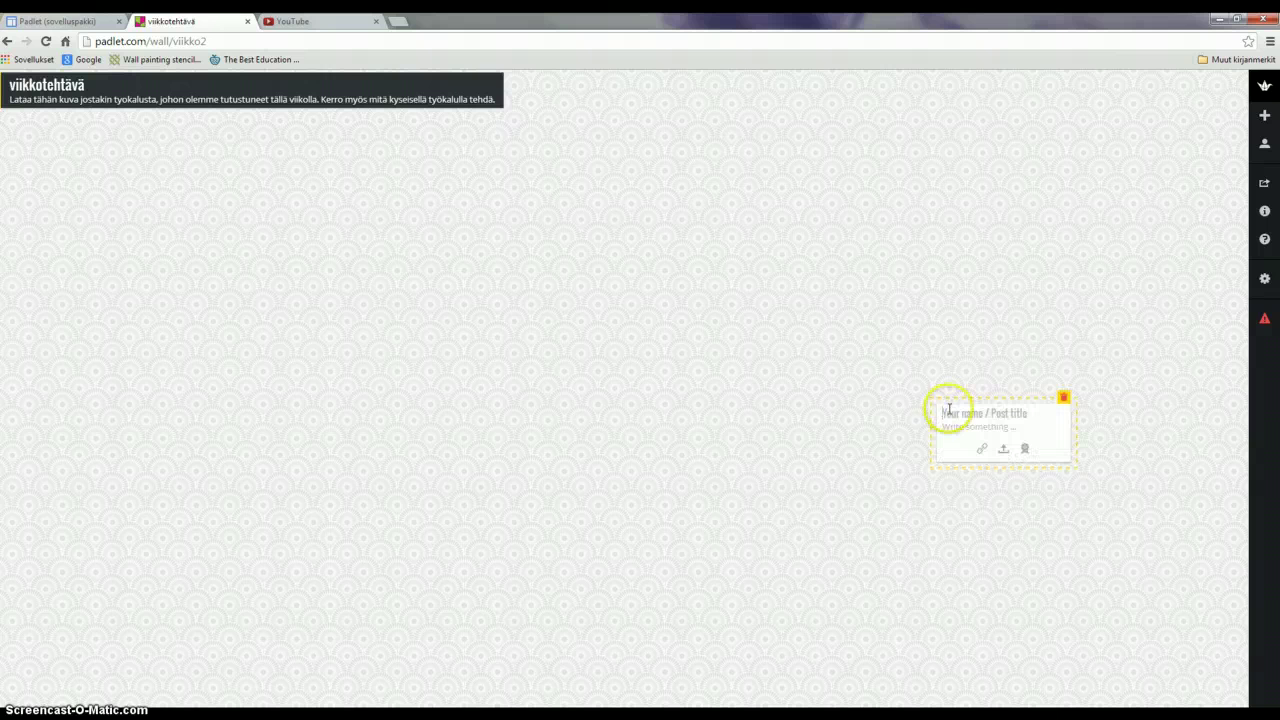
click(1006, 449)
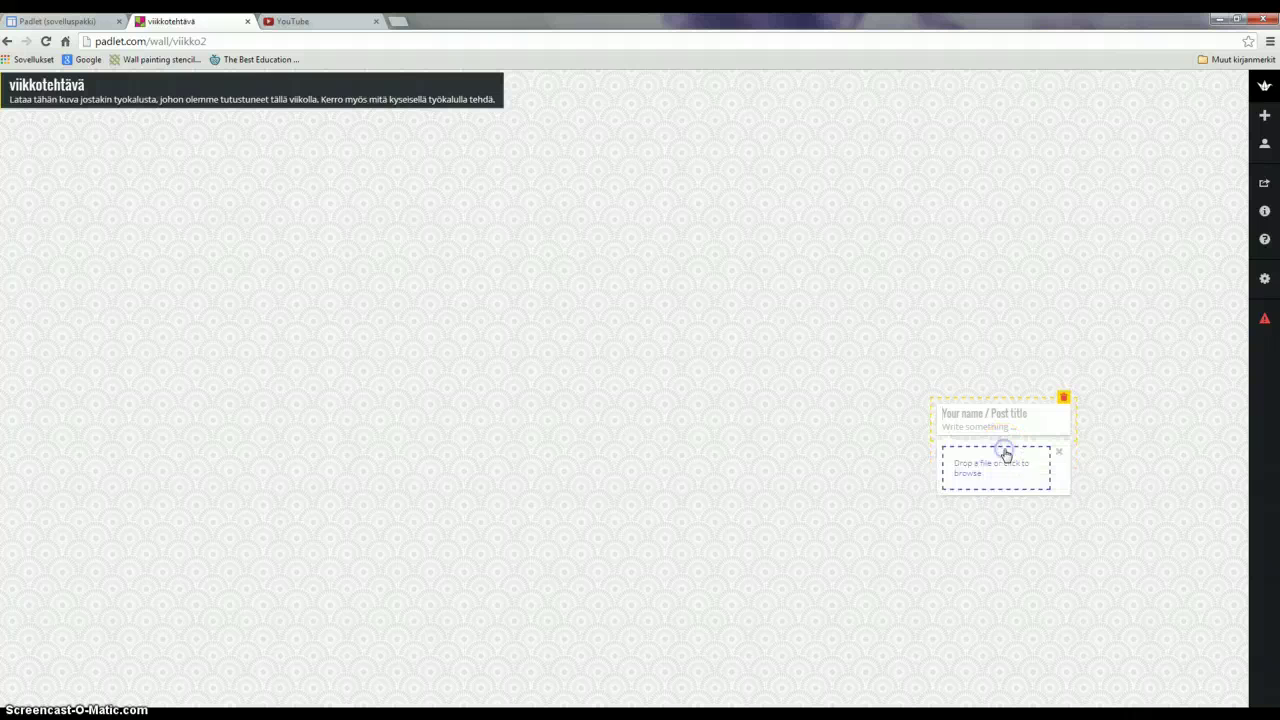
click(988, 470)
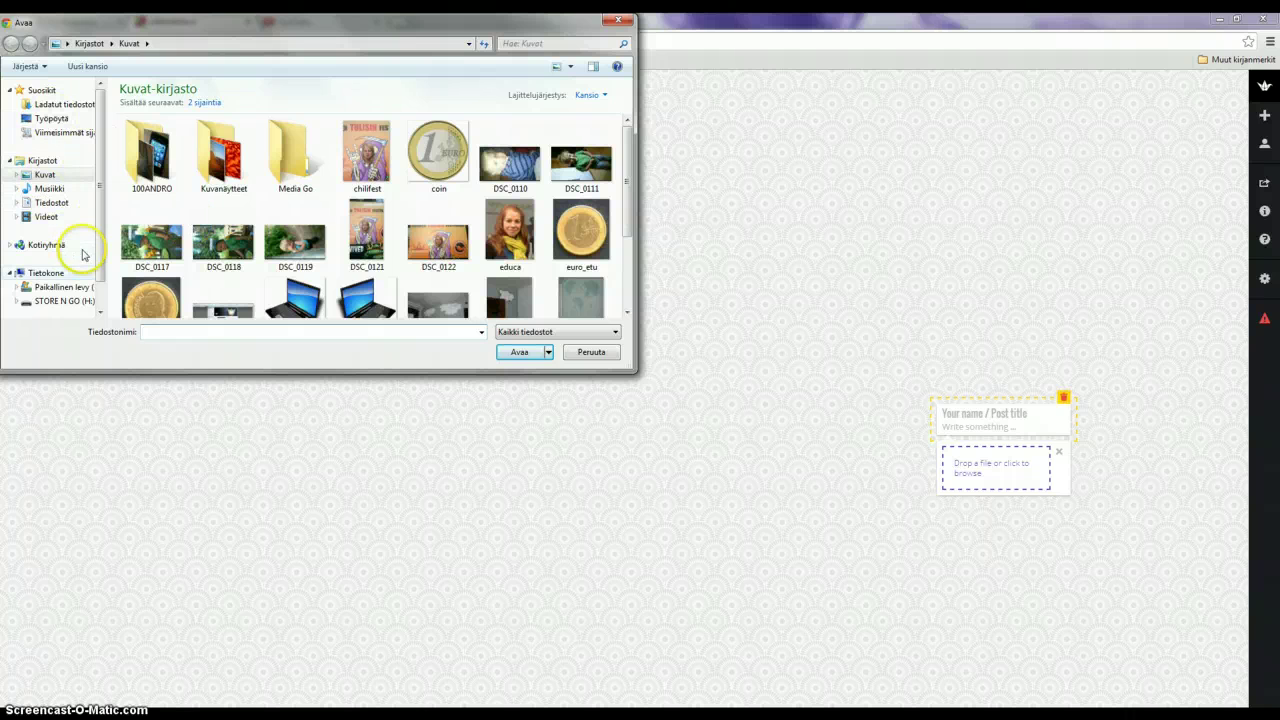
click(52, 300)
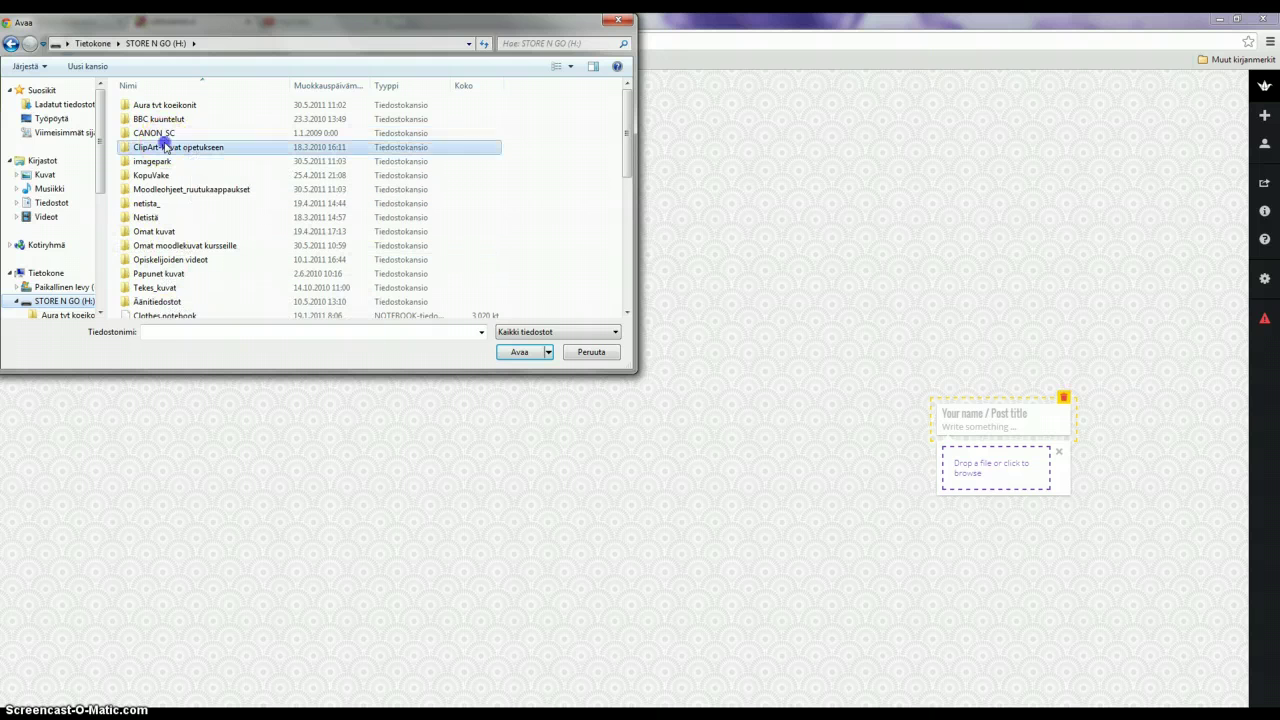
double_click(166, 146)
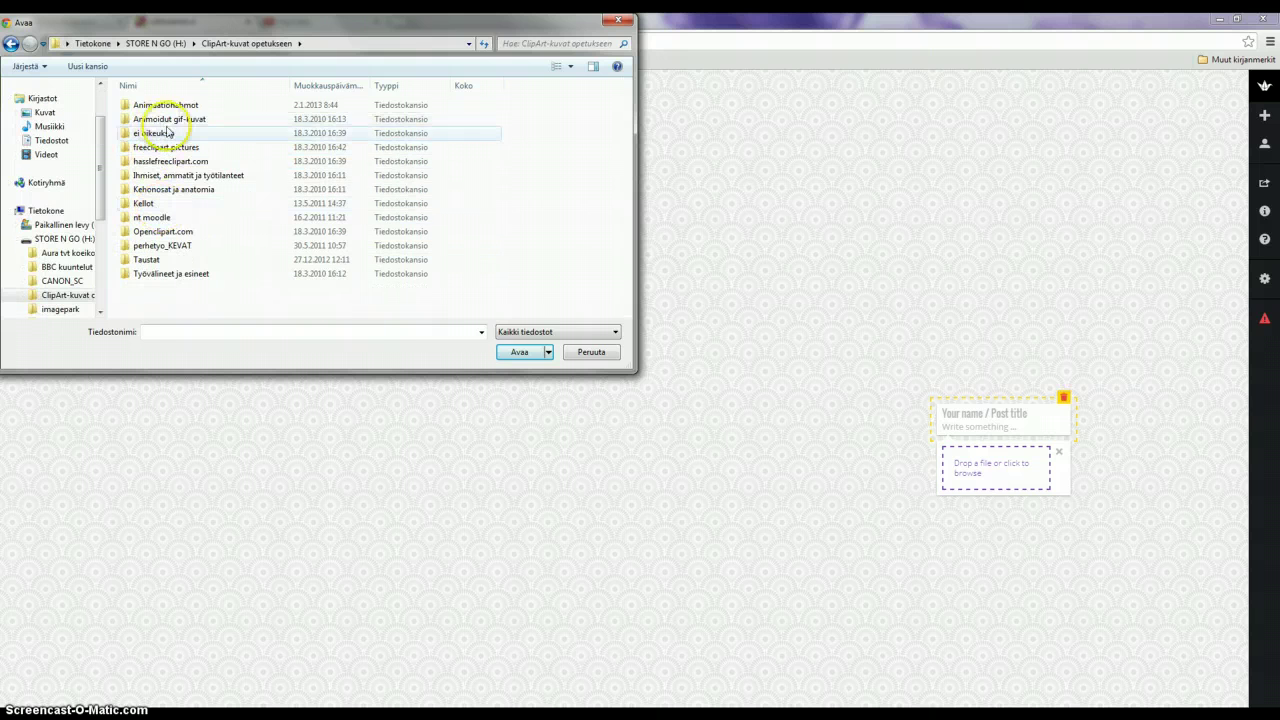
click(163, 231)
double_click(163, 231)
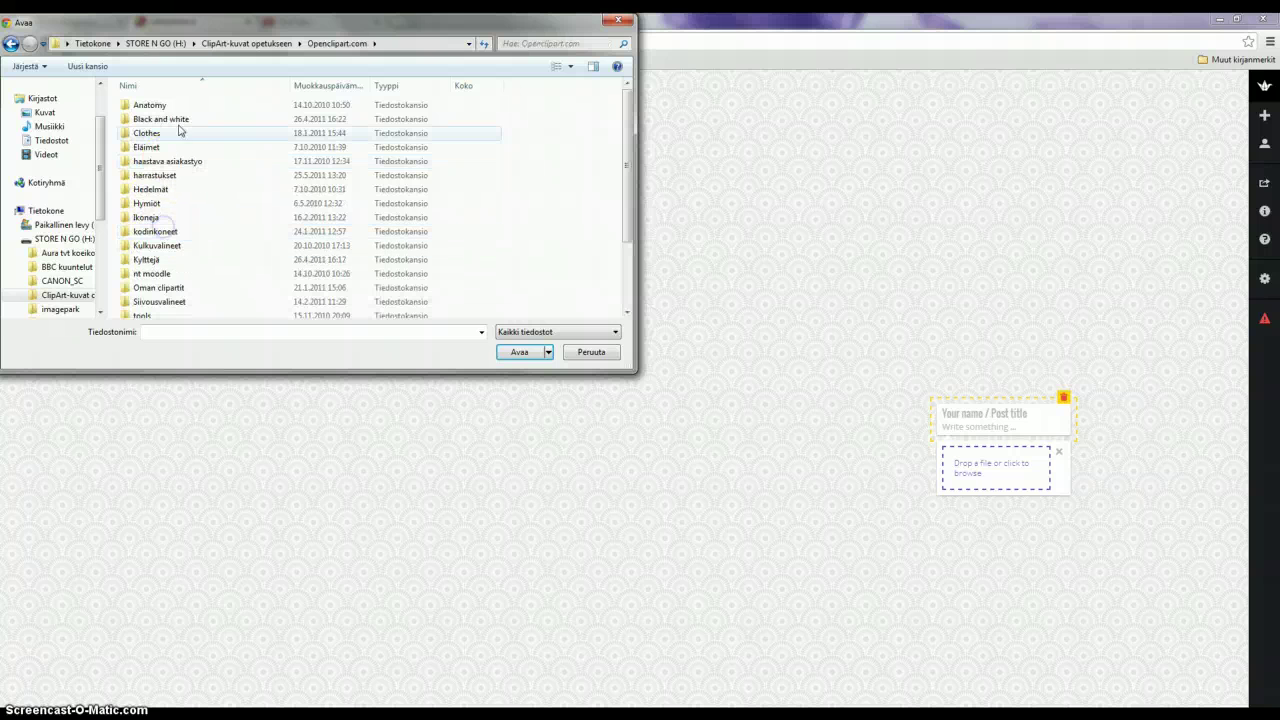
double_click(137, 310)
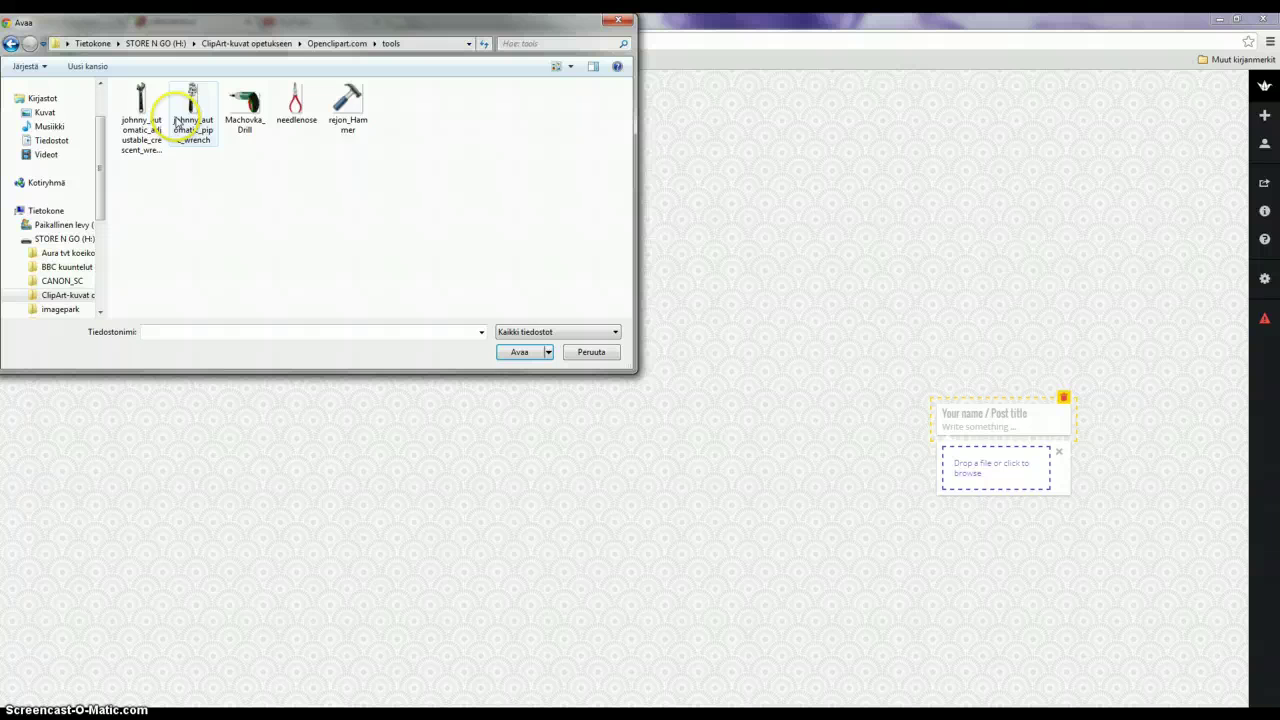
click(345, 118)
click(545, 352)
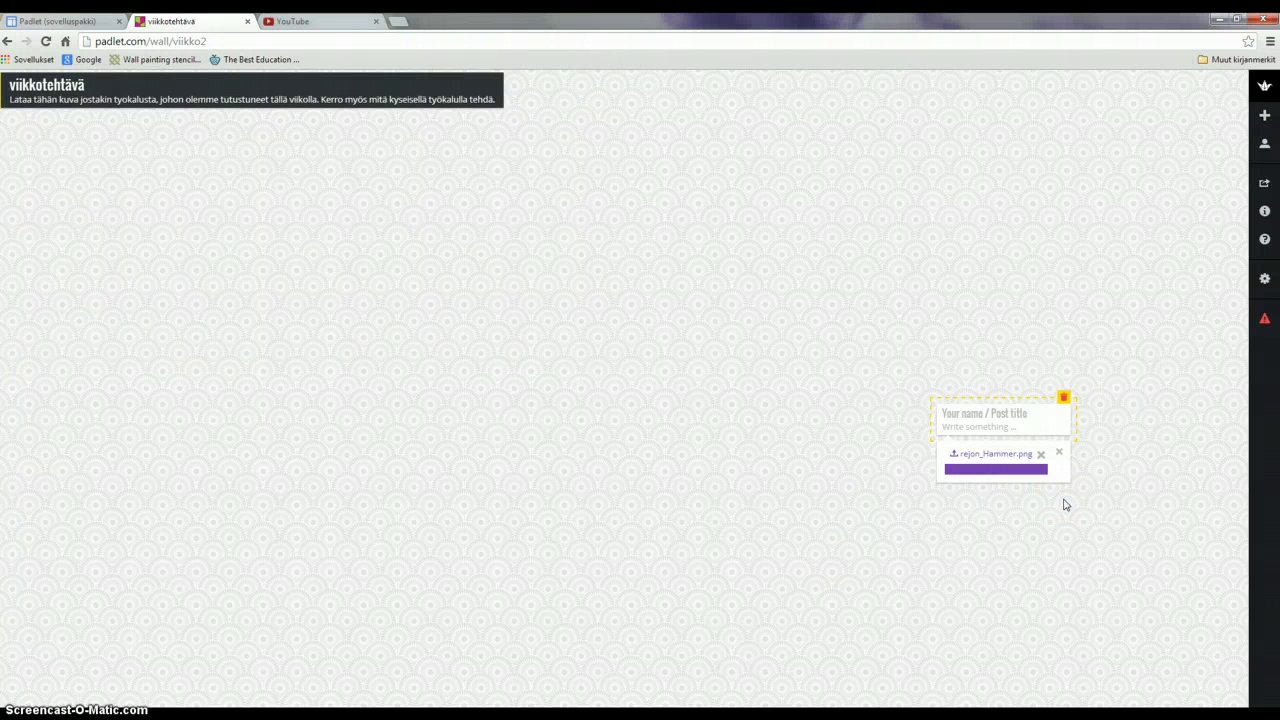
click(1005, 443)
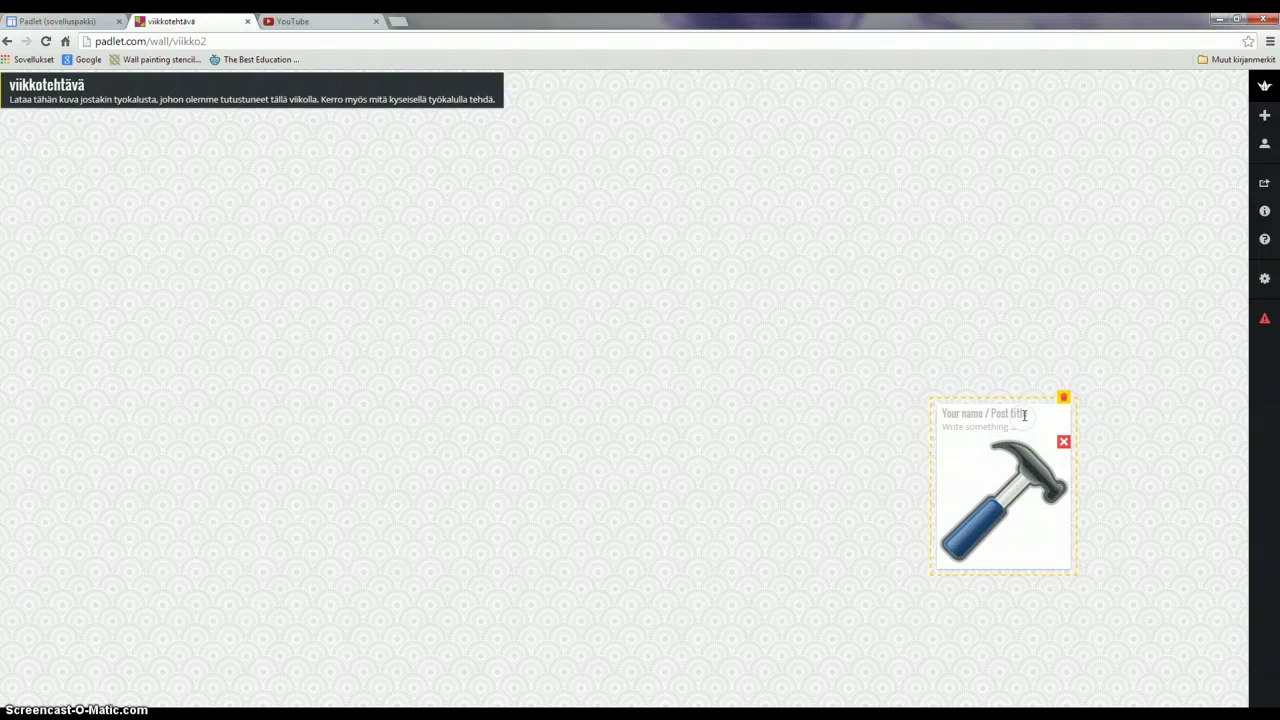
Enter the student's first name as the hammer post's title and "Vasaralla voi naulata nauloja." as its text
click(951, 413)
text(Kalle)
click(945, 426)
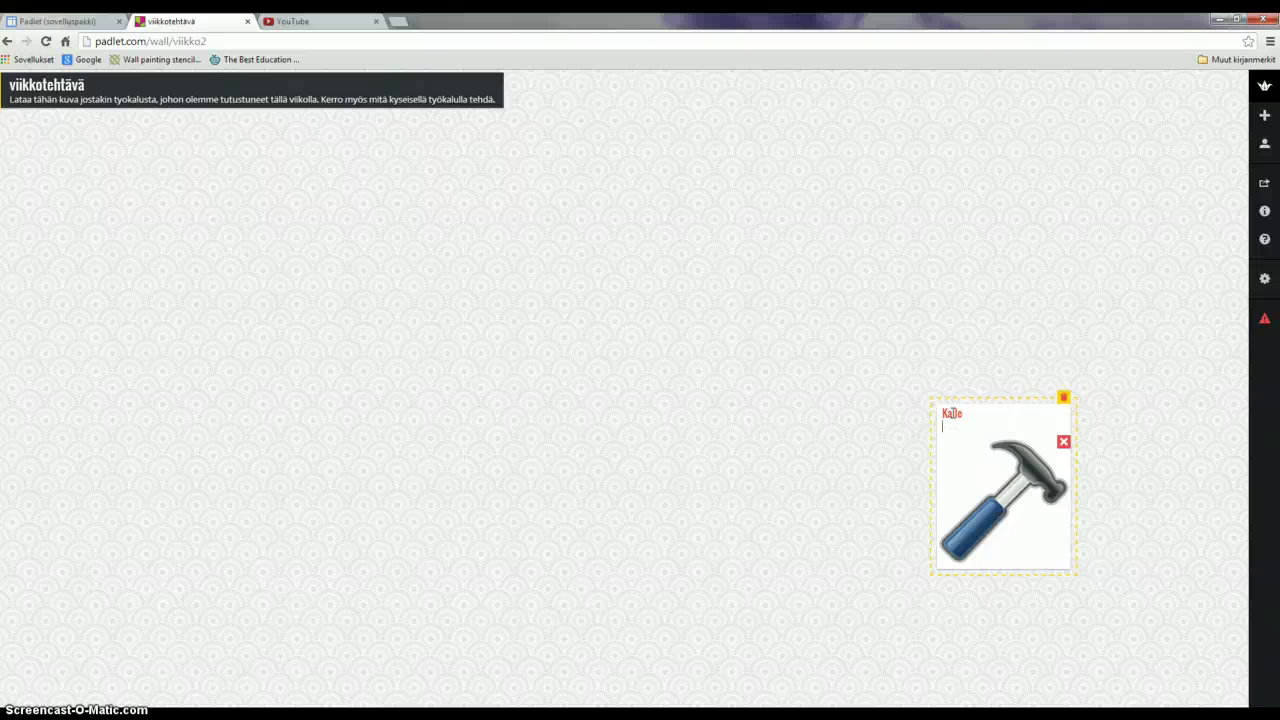
text(Vasaralla voi naulata nauloja.)
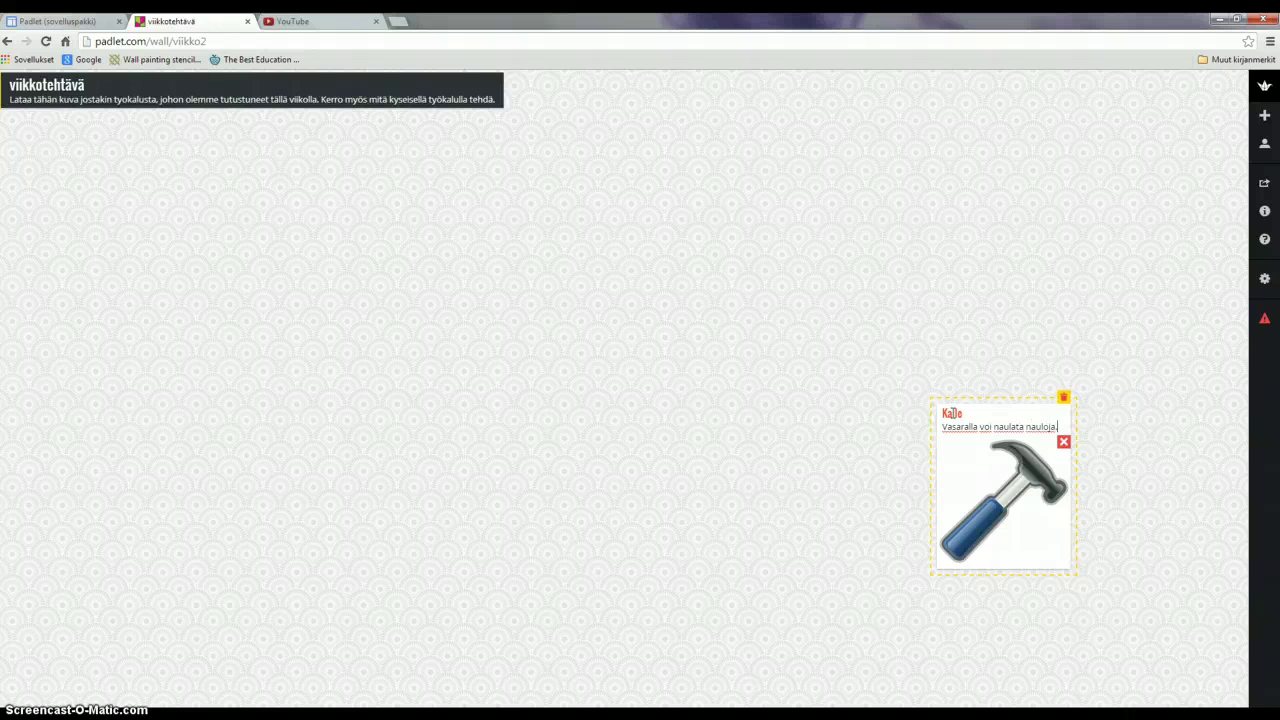
click(969, 351)
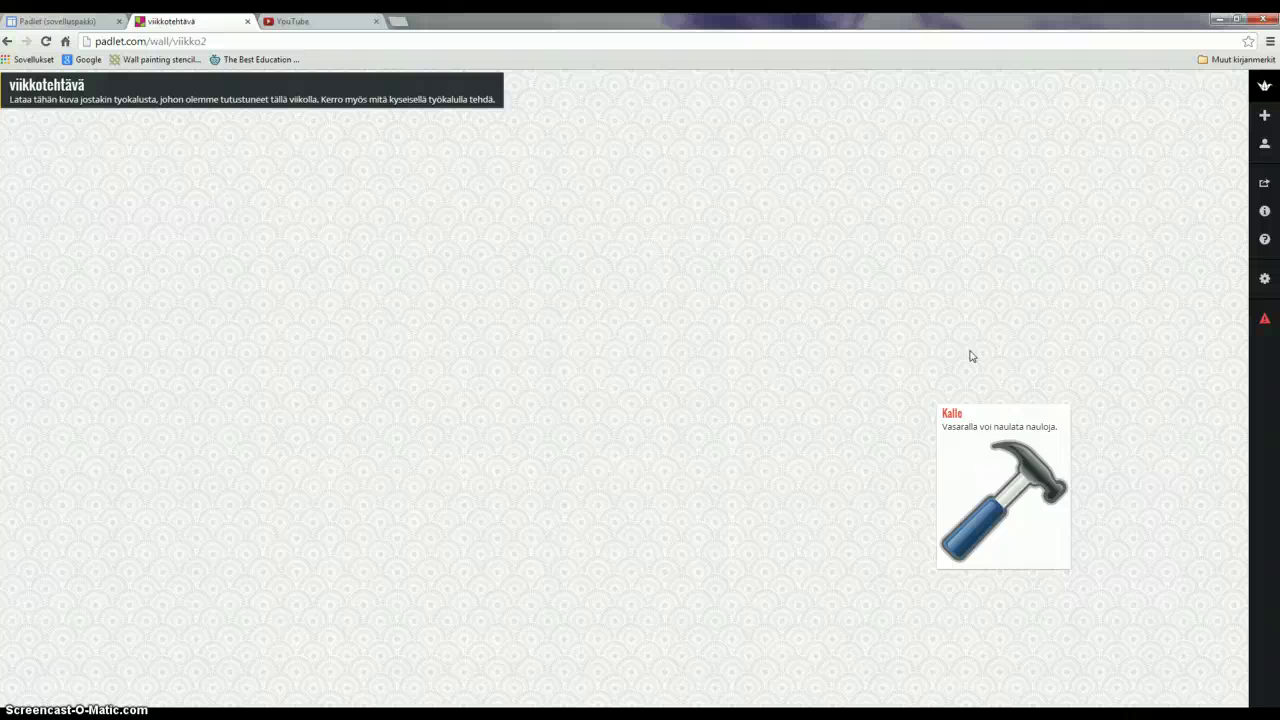
Move the hammer post up beside the wall's title banner, near the middle of the wall's upper edge
mouse_move(1057, 395)
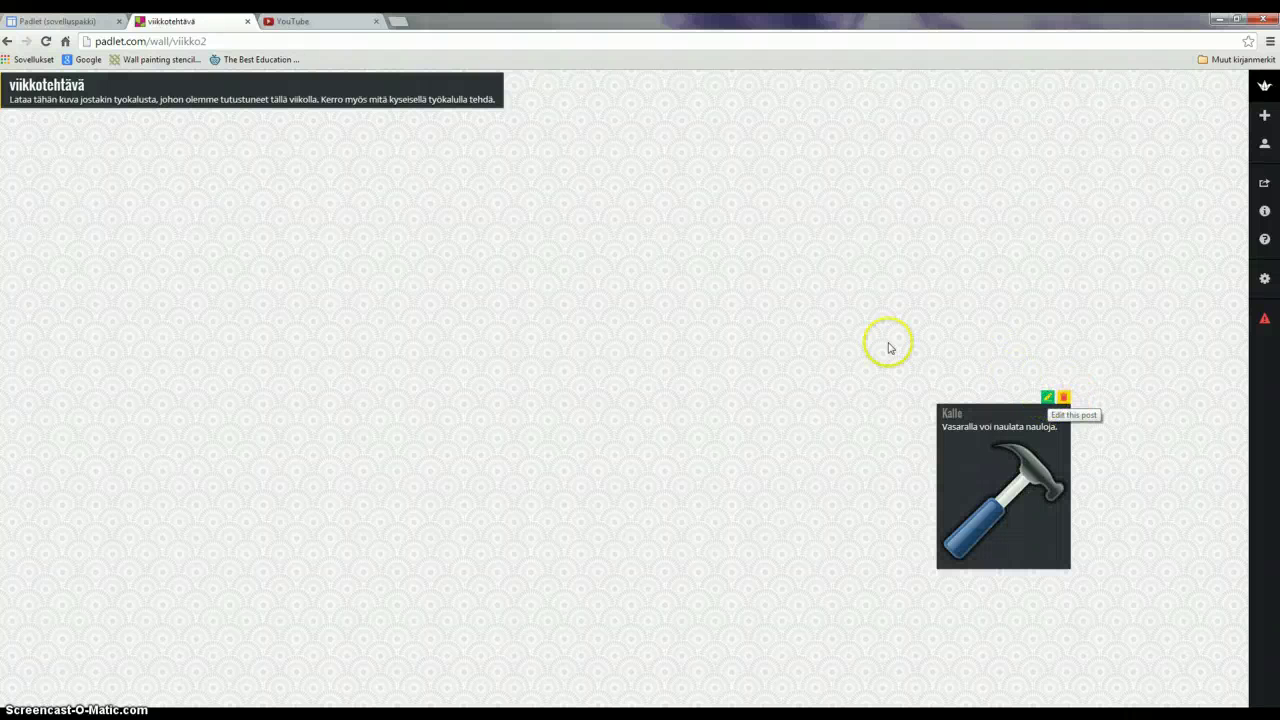
drag(937, 443, 656, 139)
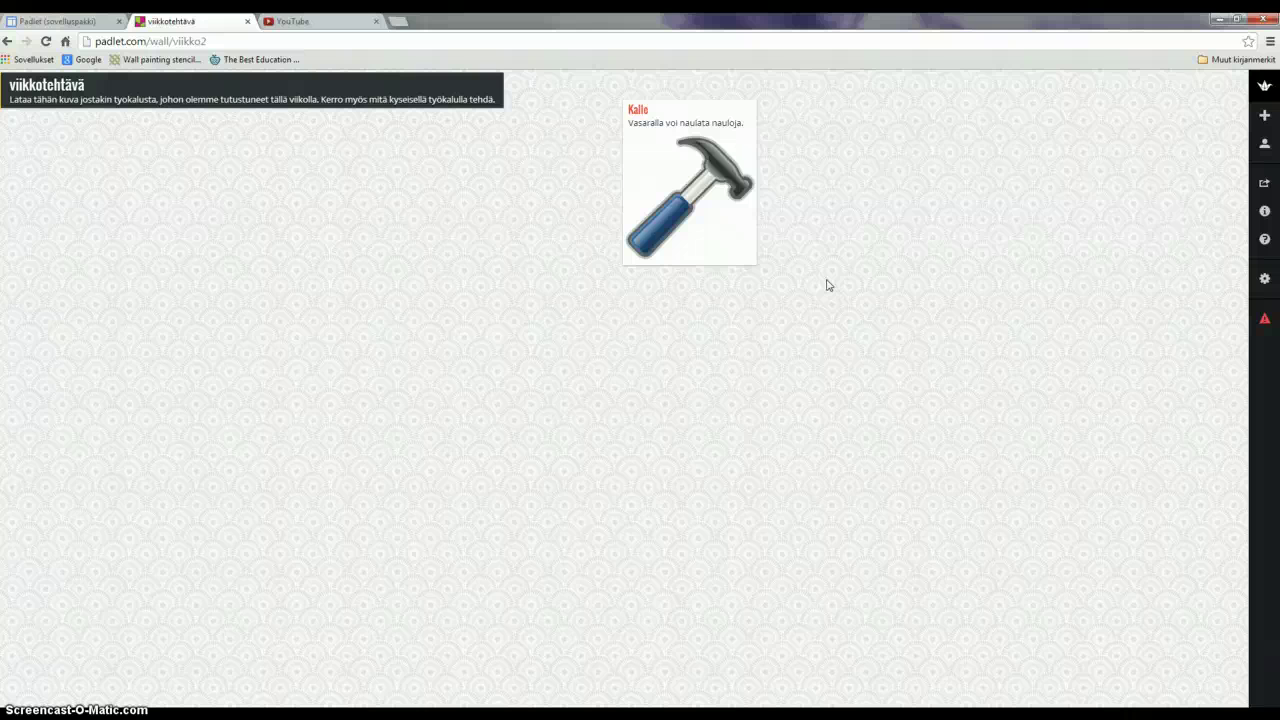
click(1098, 254)
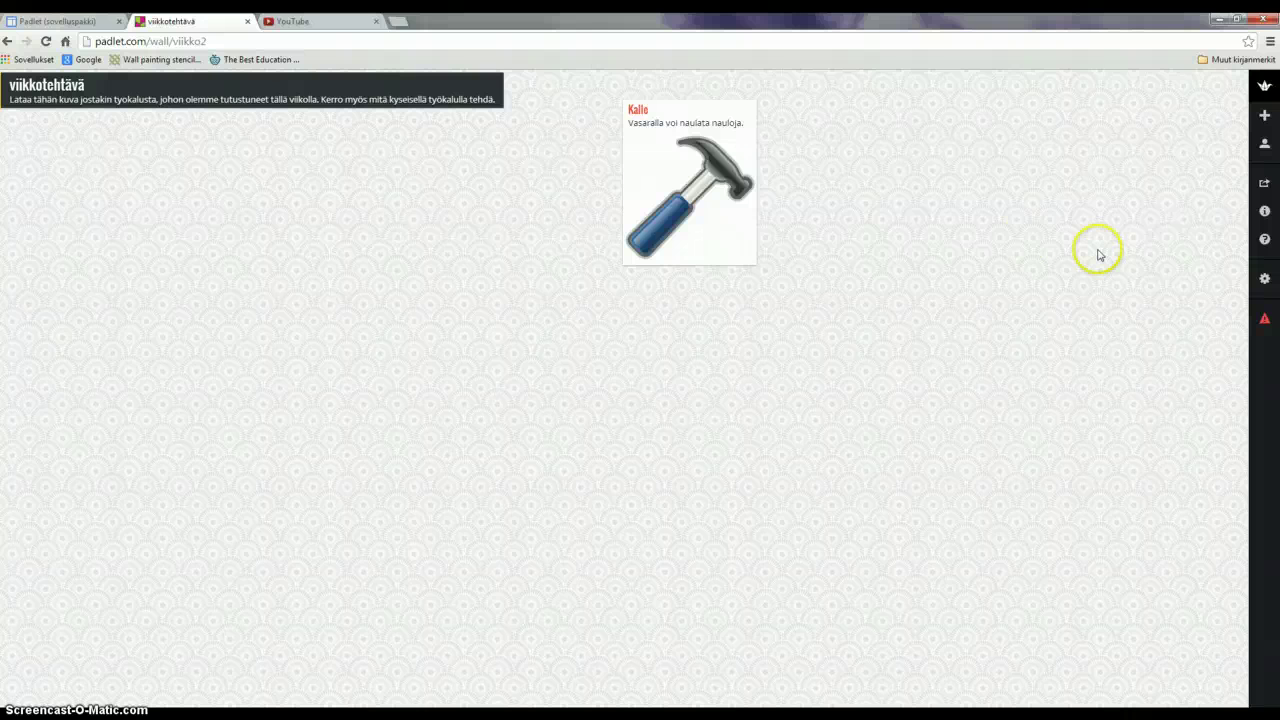
Examine the wall's sharing, export, embed and QR code options, and close them
click(1265, 186)
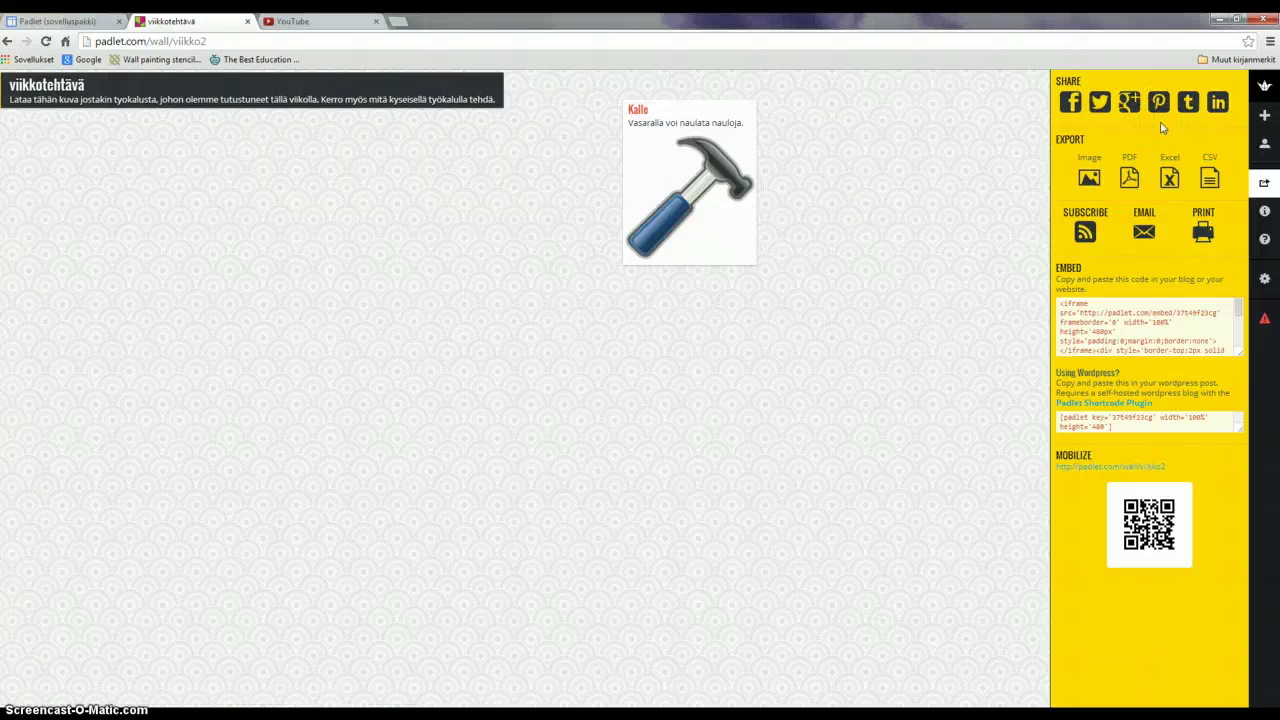
click(984, 283)
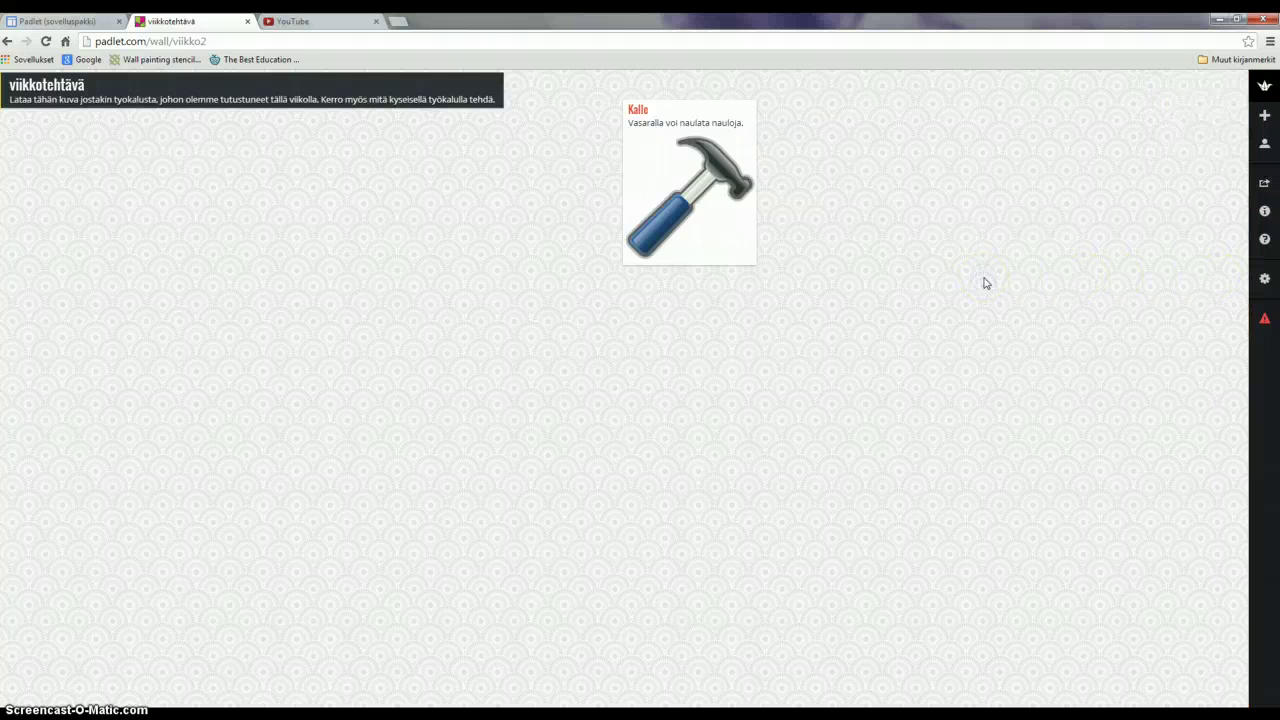